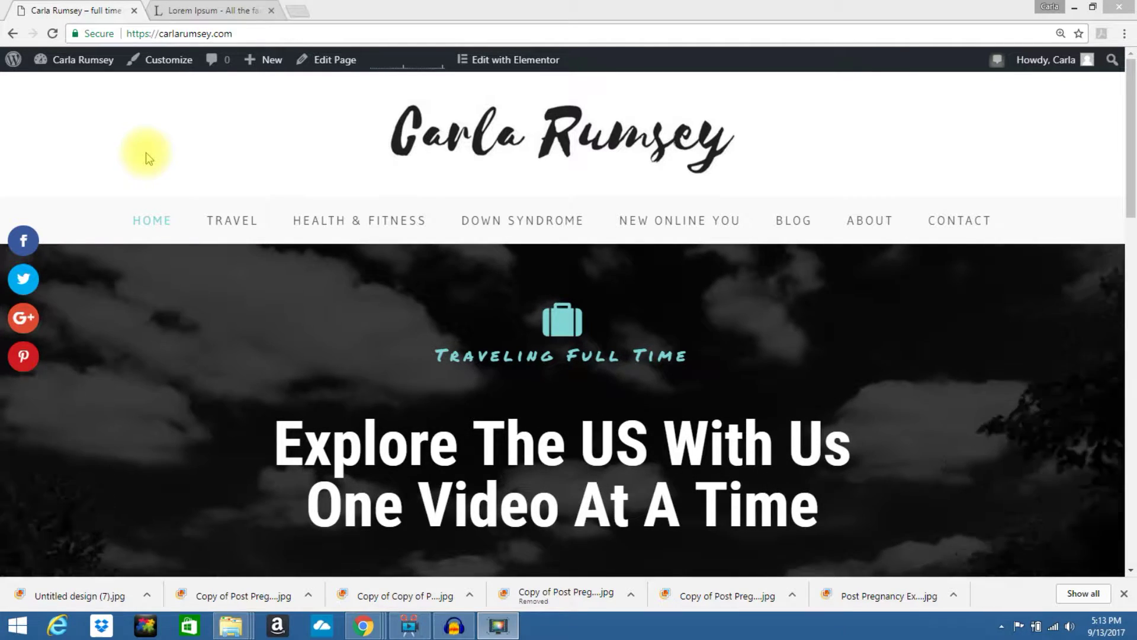
Switch from the public homepage to the site's admin Dashboard using the admin bar.
mouse_move(66, 70)
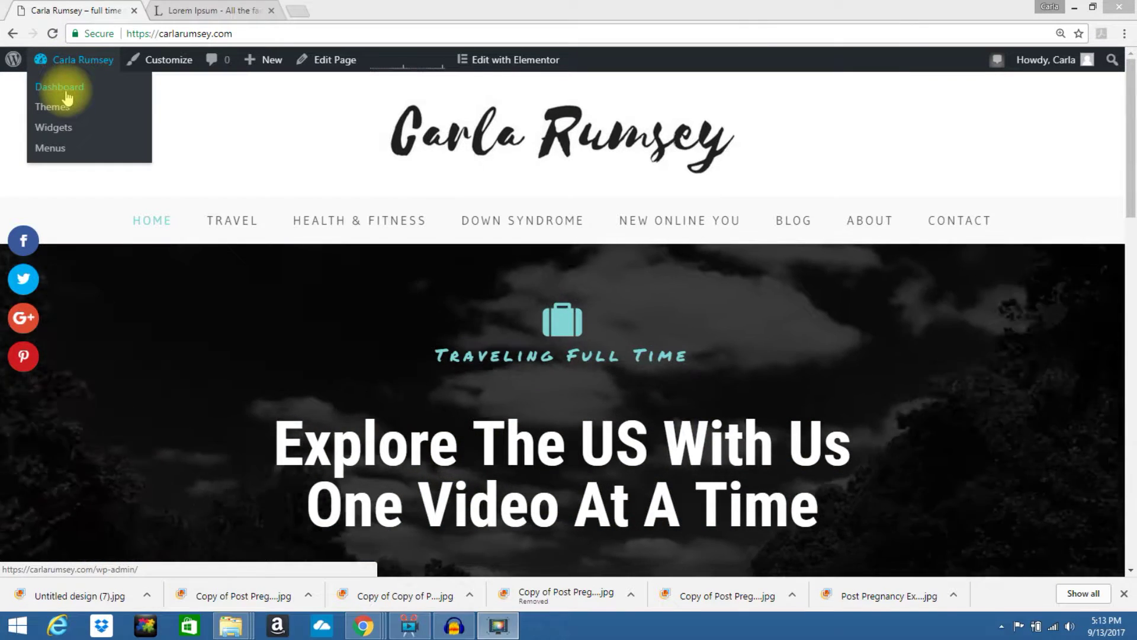
click(65, 91)
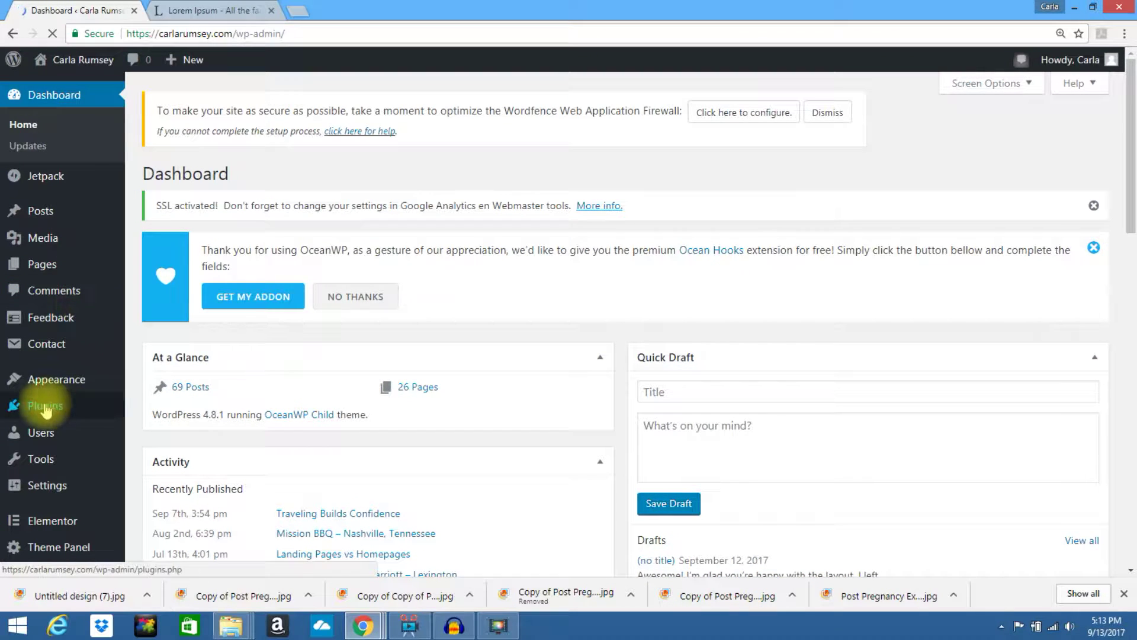
Search the plugin directory for 'content views', then install and activate Content Views.
mouse_move(46, 407)
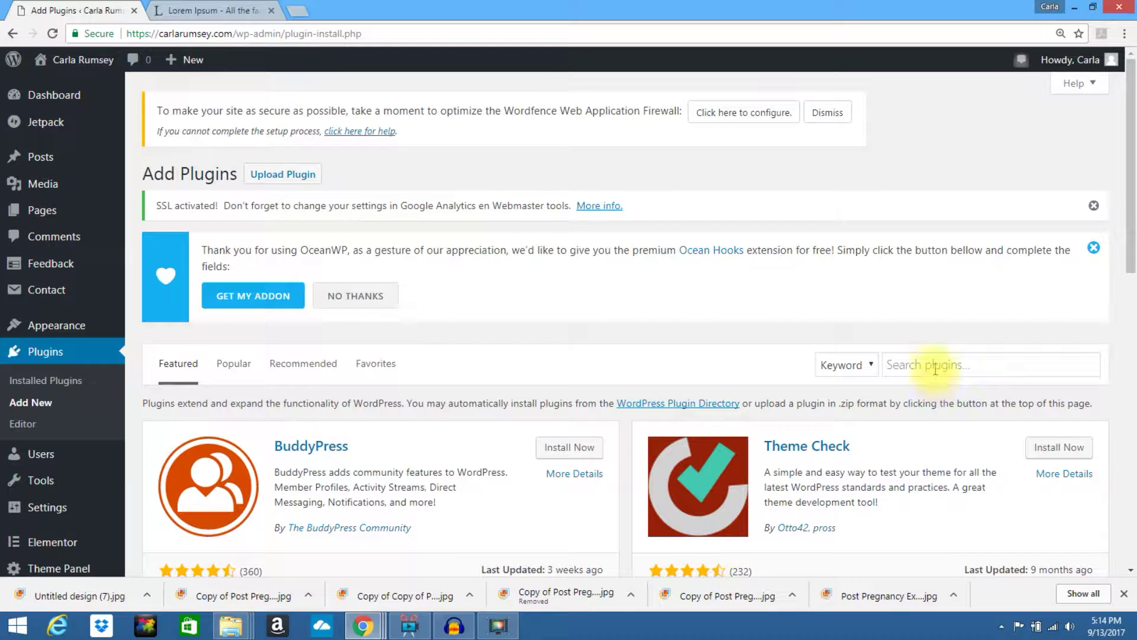
click(935, 369)
text(content views)
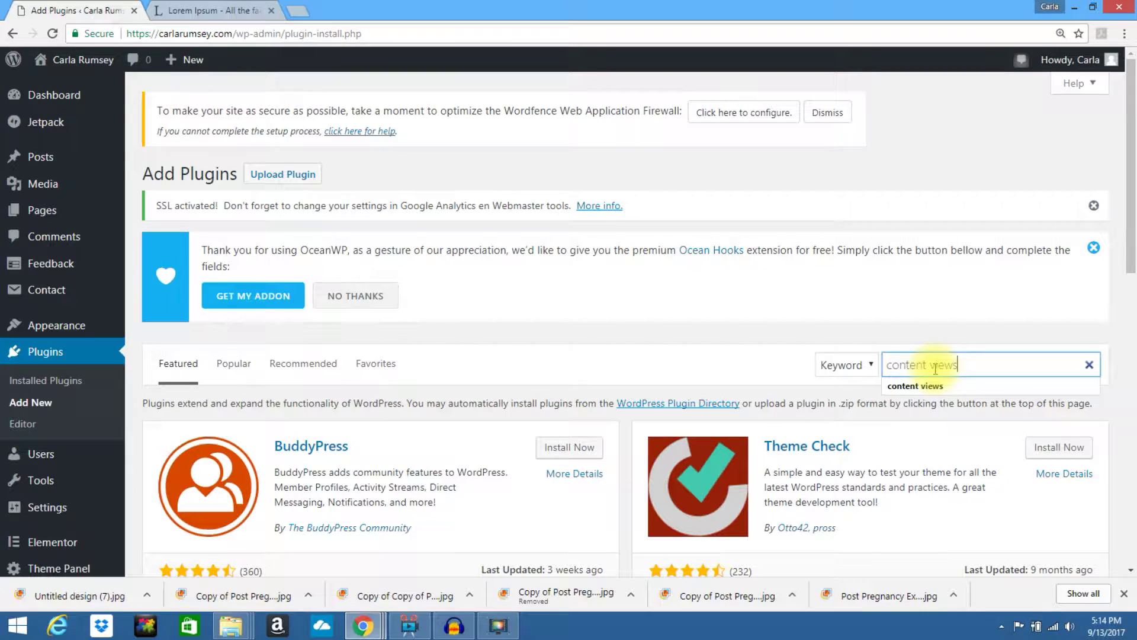
key(Return)
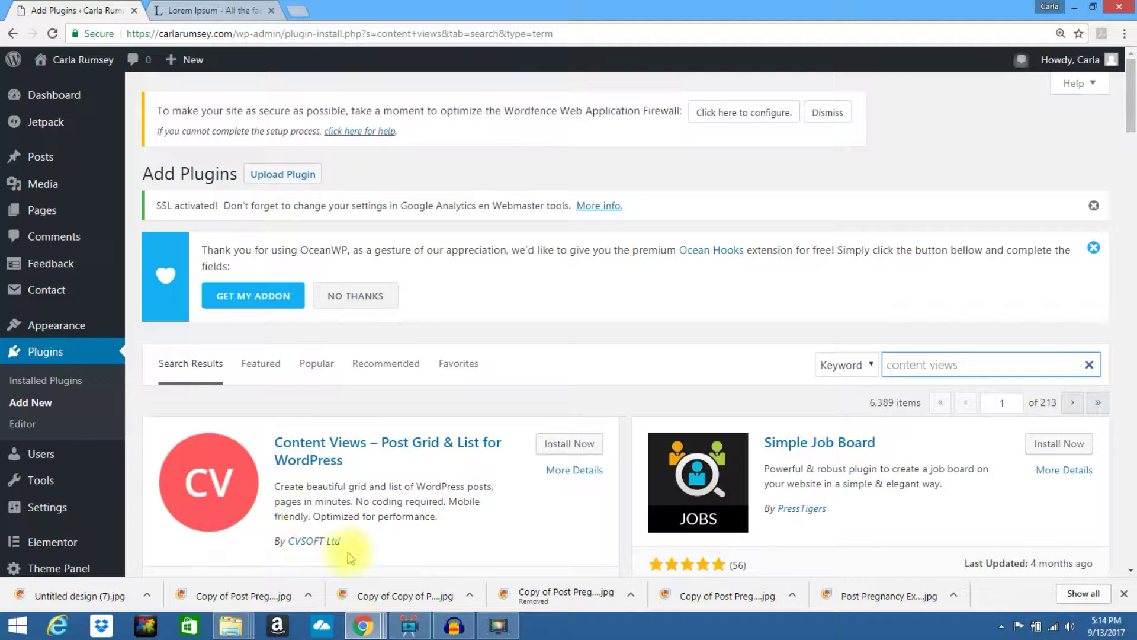
click(574, 444)
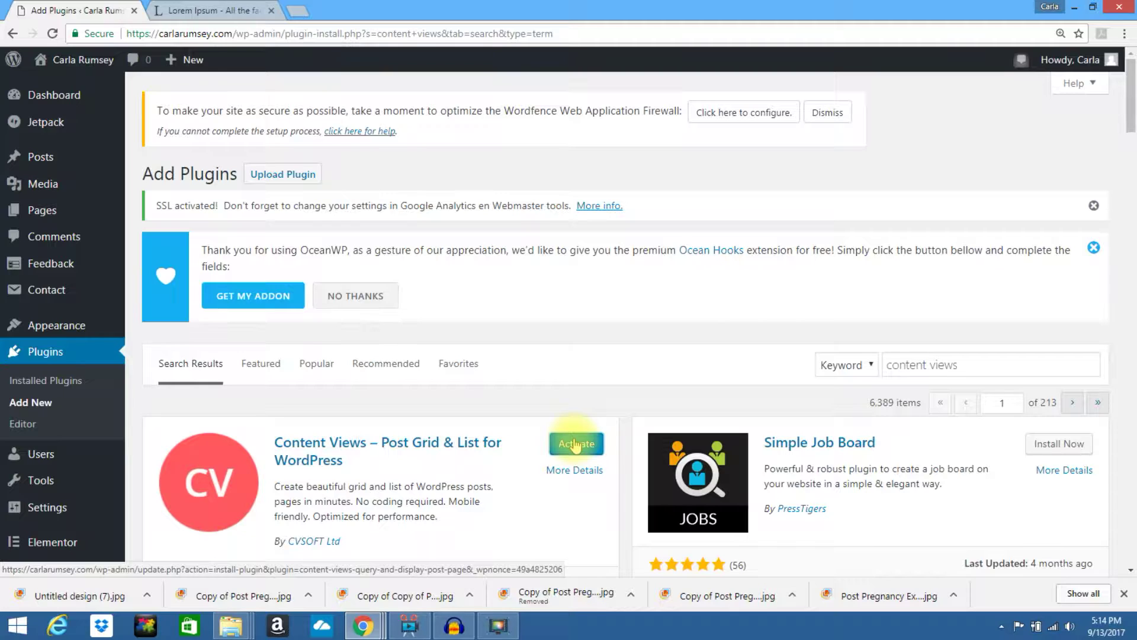
click(575, 444)
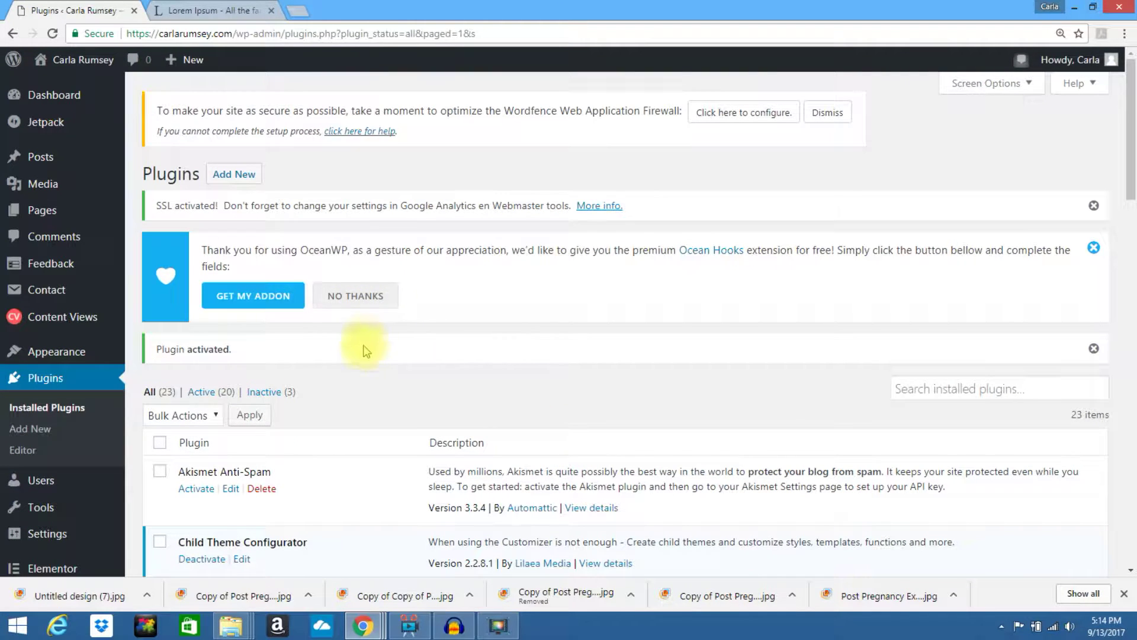
Open the Content Views Settings page and its Documentation in a second tab, then return.
mouse_move(68, 319)
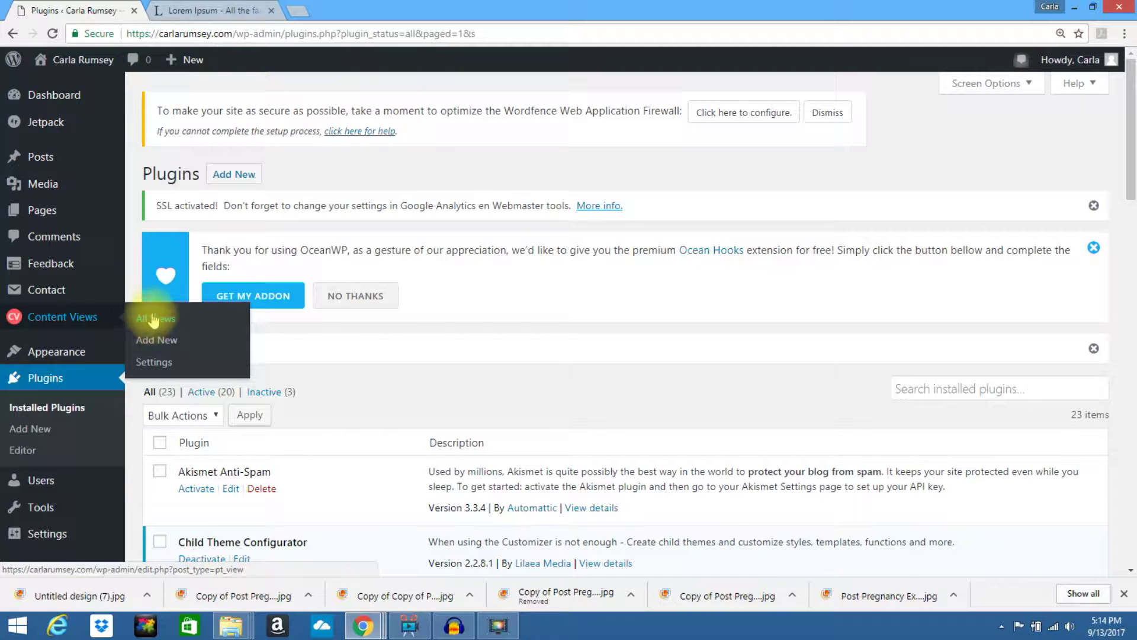
click(153, 364)
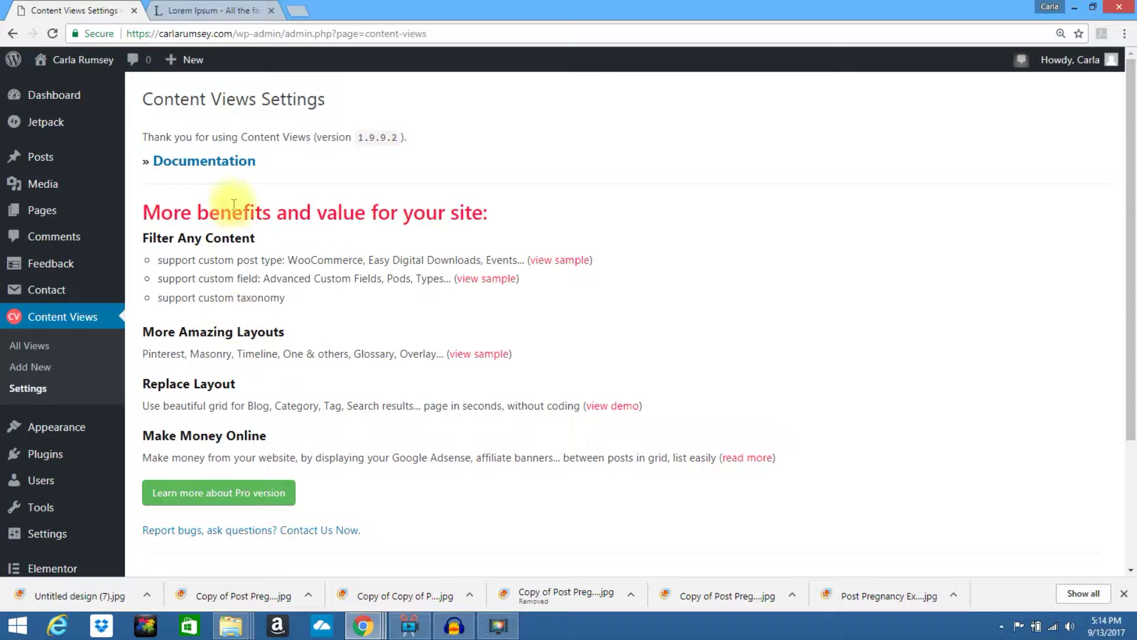
click(218, 167)
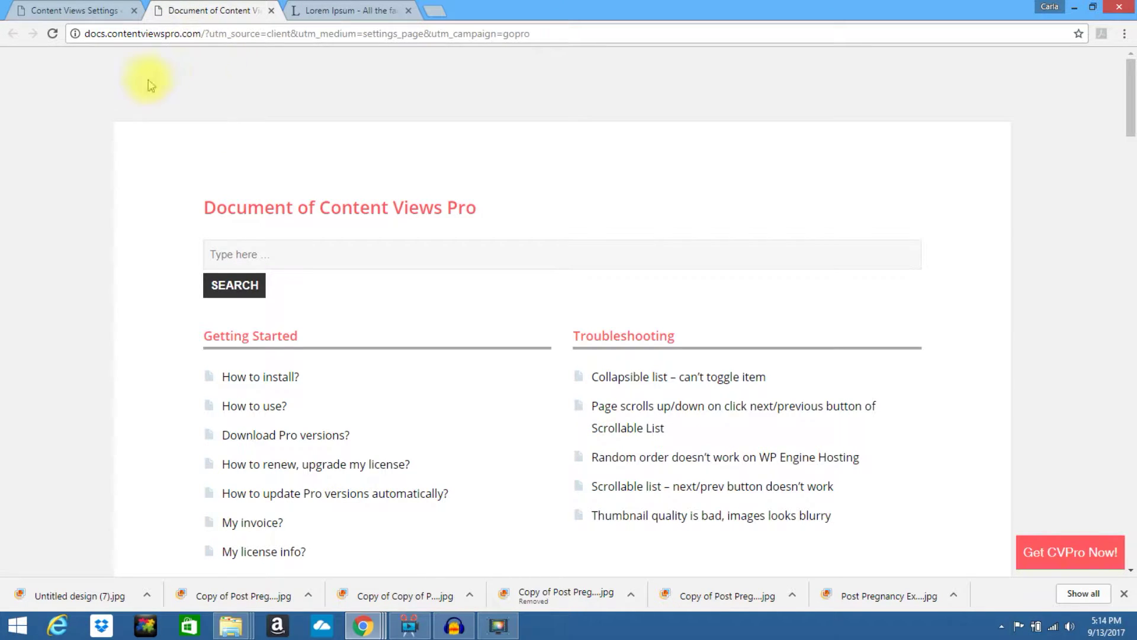
click(88, 14)
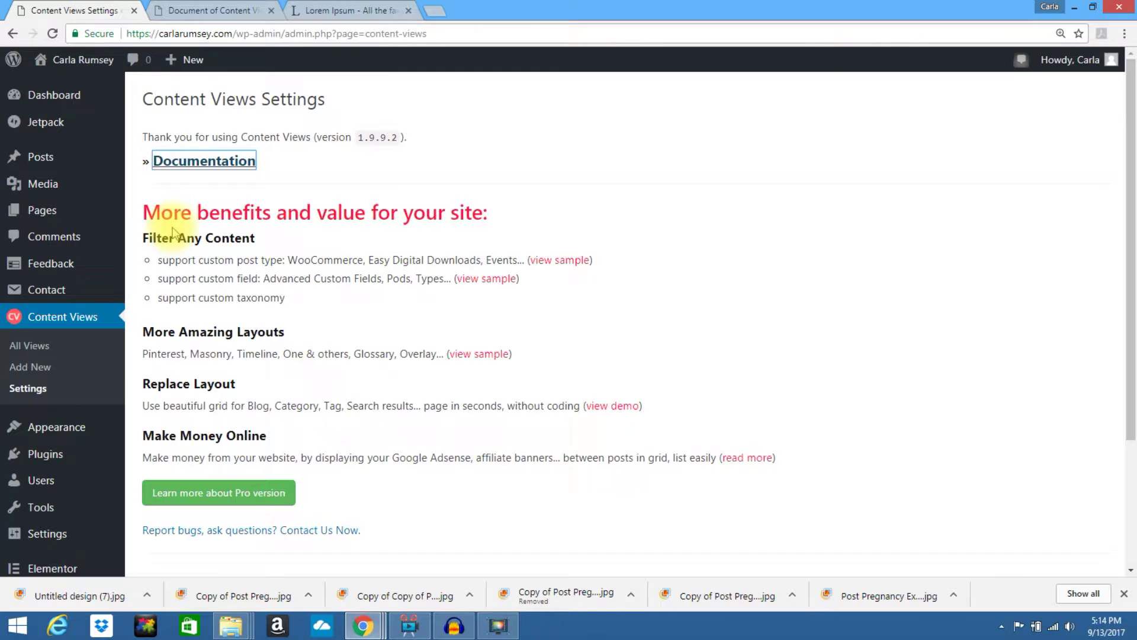
click(32, 368)
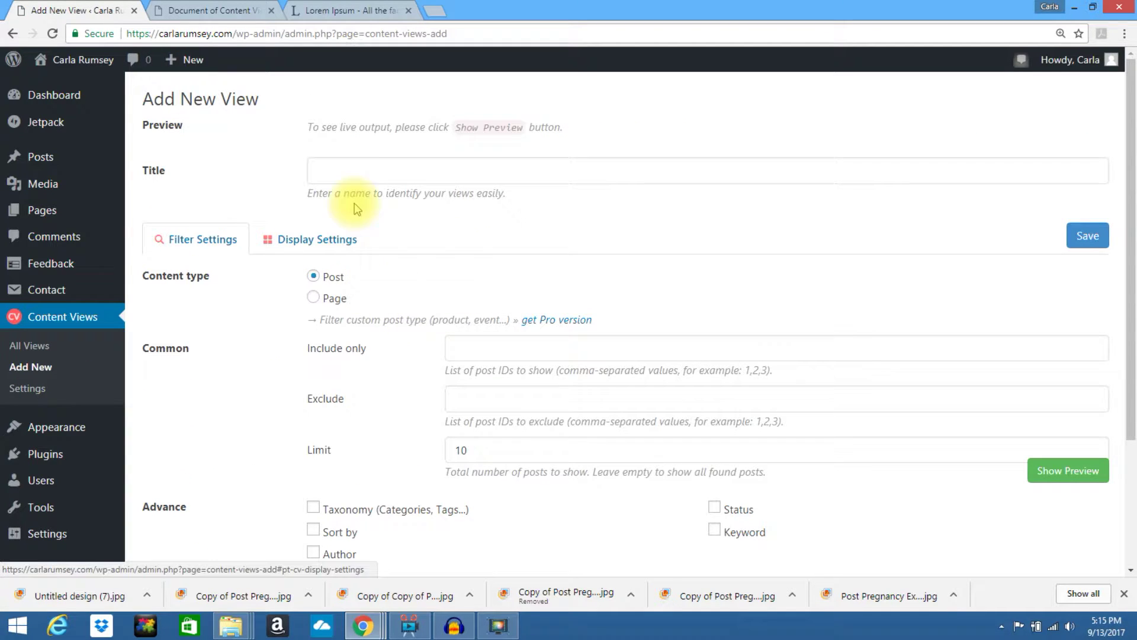
Title the new view 'Blog' and filter it by Category taxonomy to the Blog term.
click(352, 169)
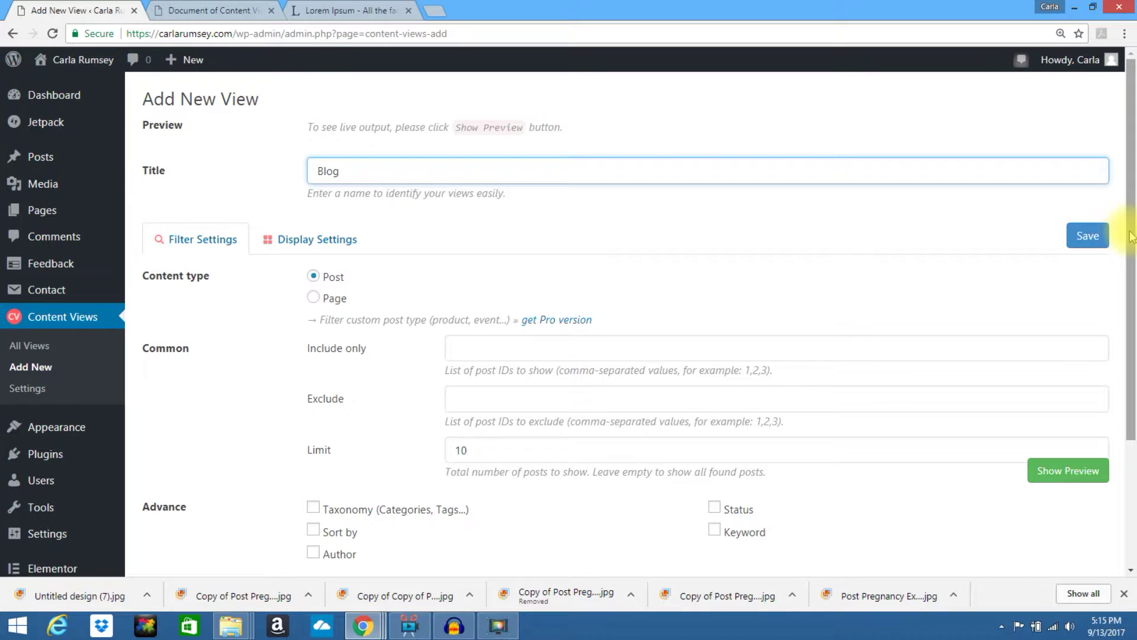
drag(1131, 236, 578, 330)
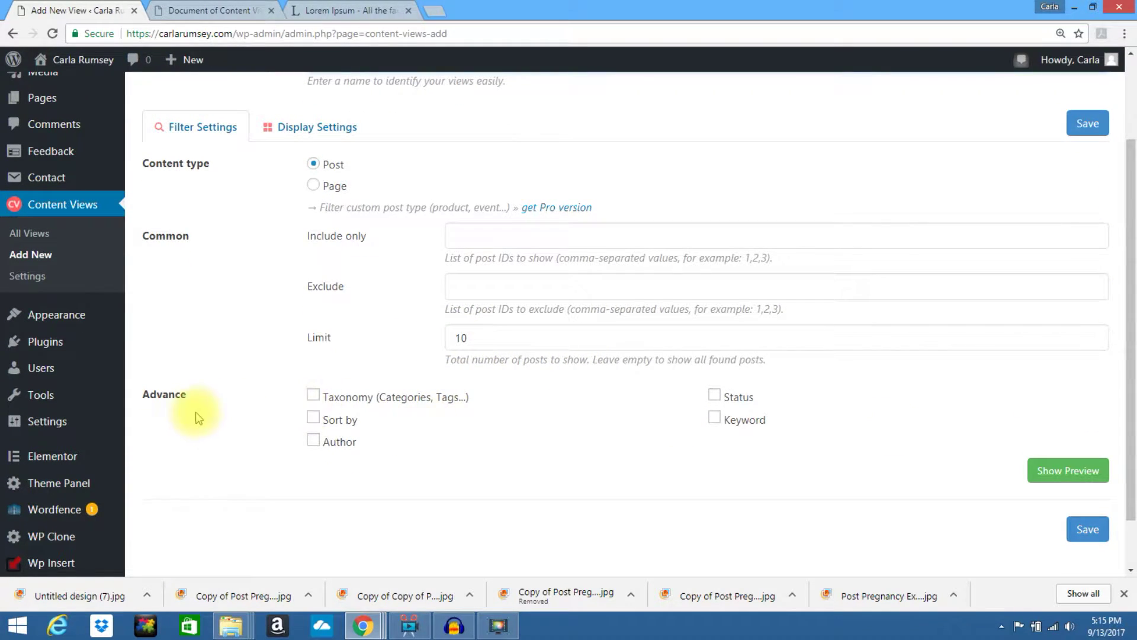
click(314, 396)
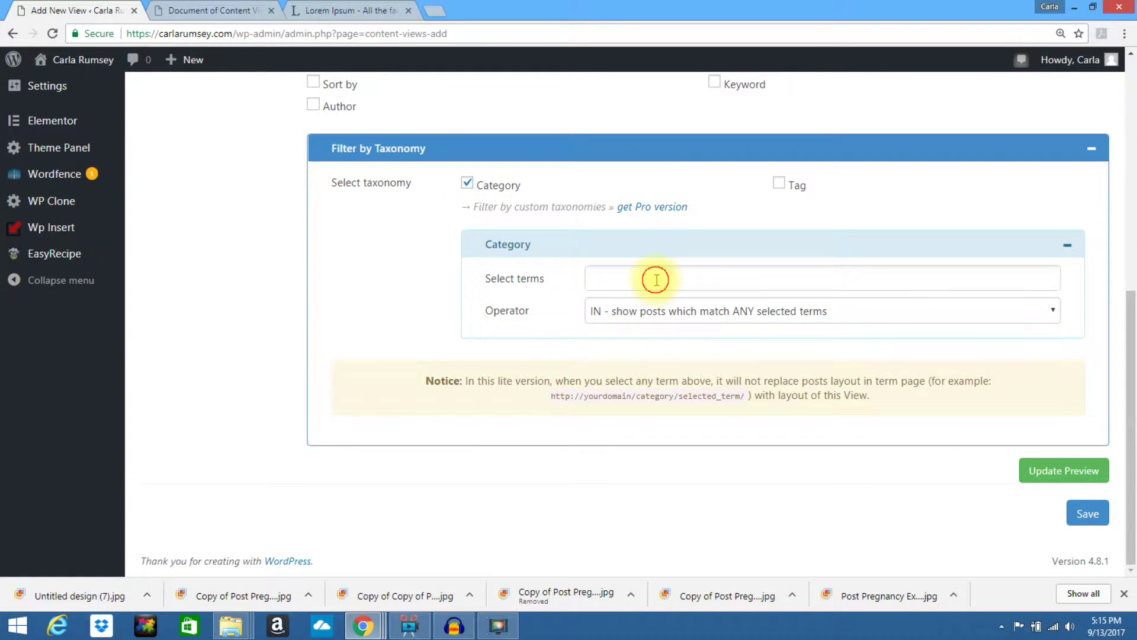
click(656, 280)
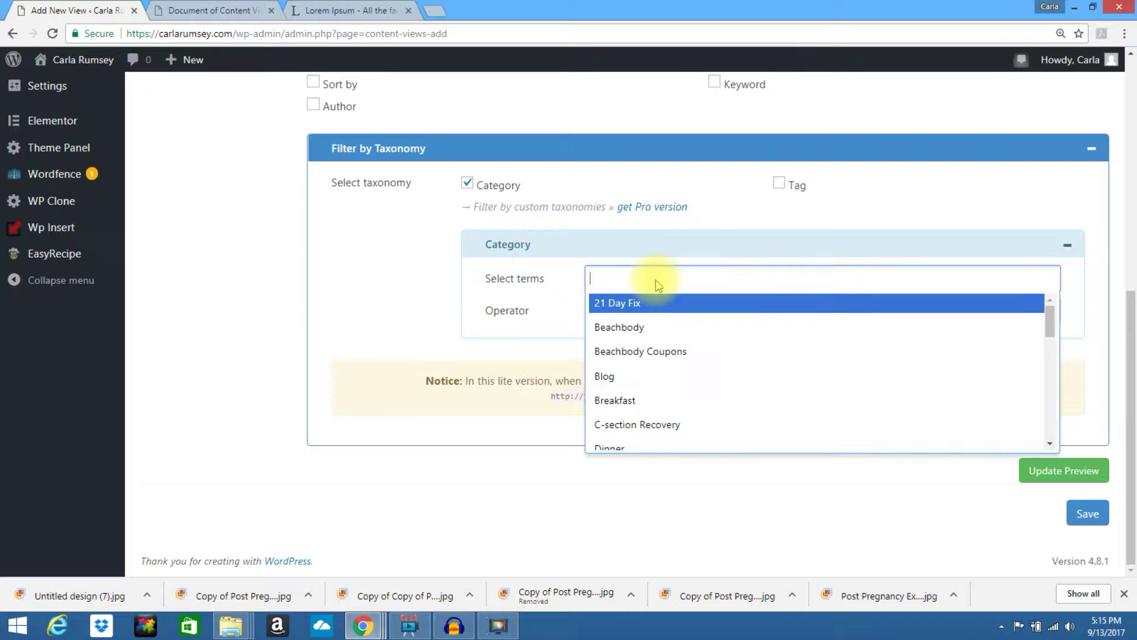
click(604, 377)
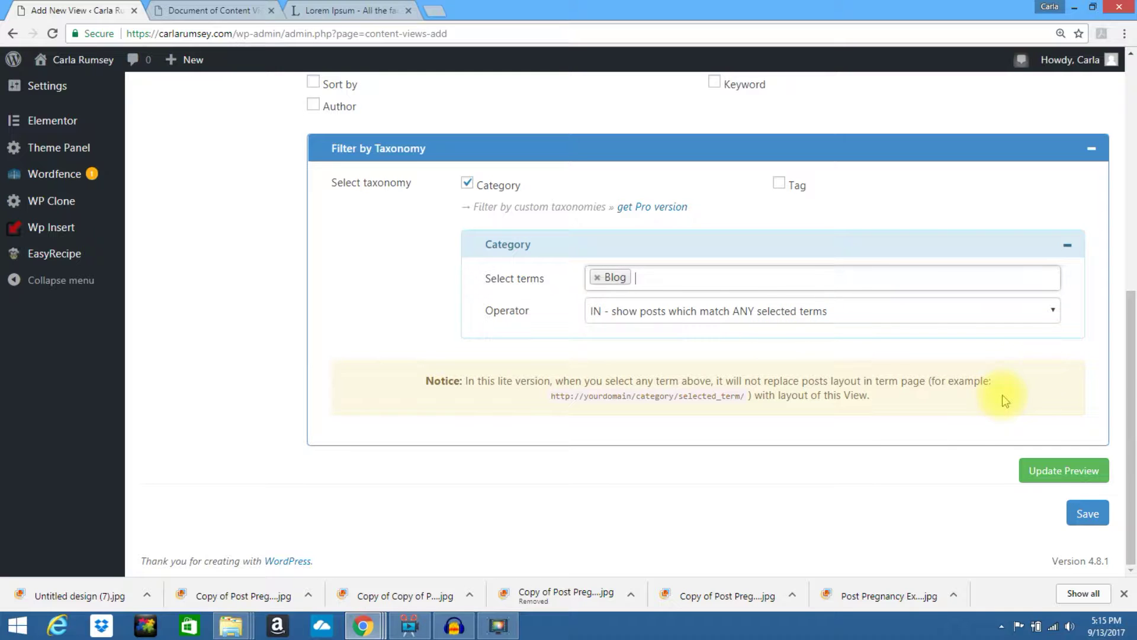
drag(1124, 376, 1119, 218)
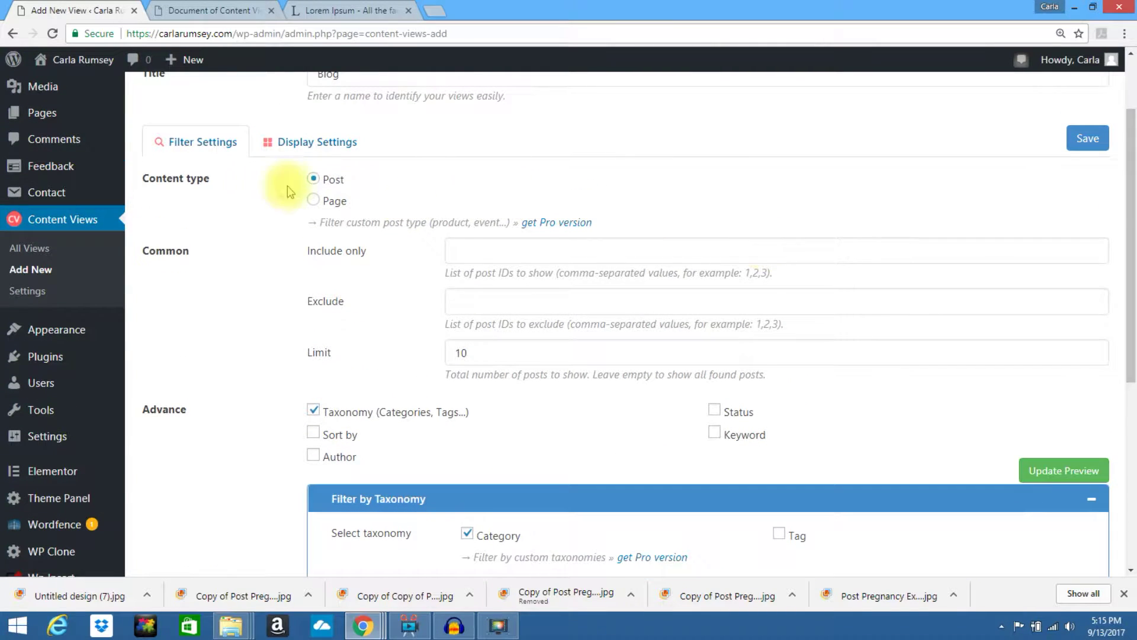
click(321, 147)
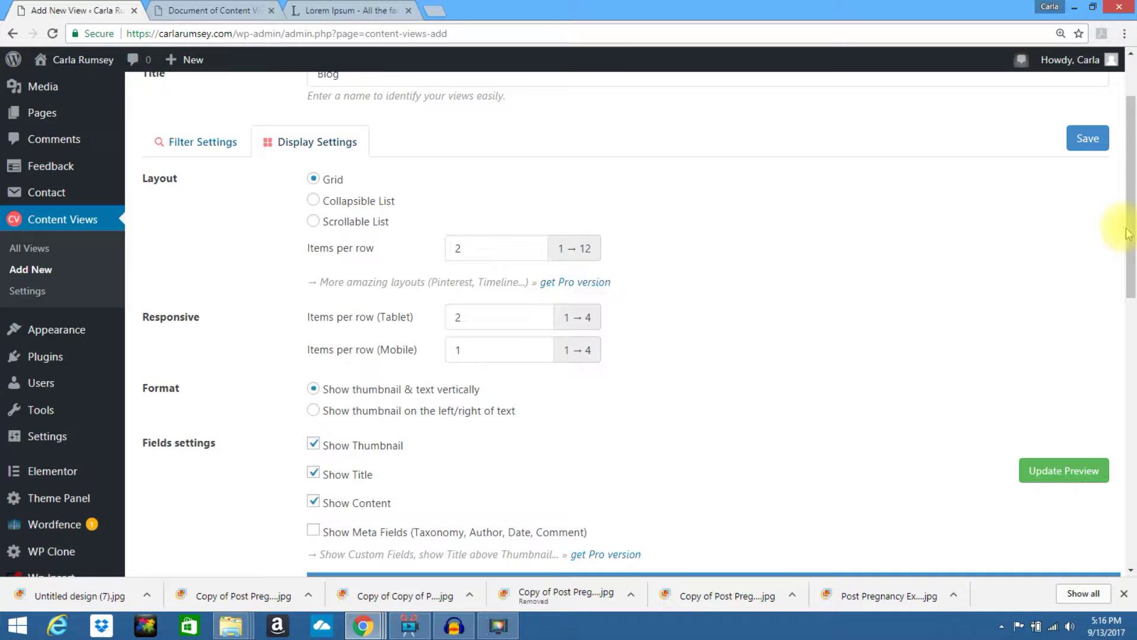
Show 2 posts per row on tablets and 1 post per row on mobile.
drag(1129, 234, 1128, 285)
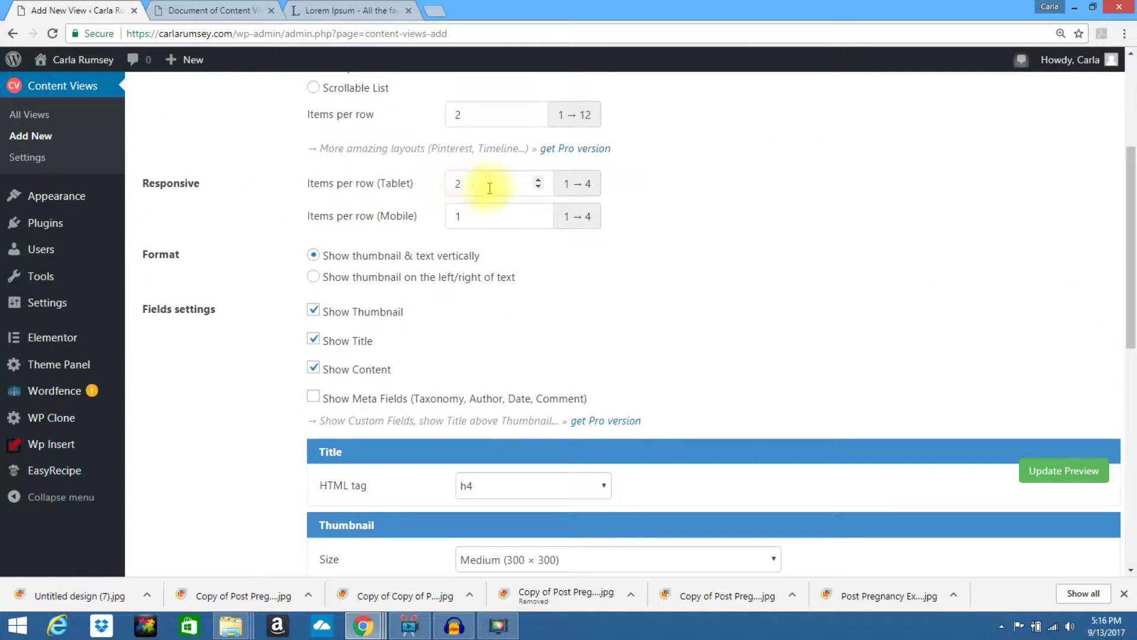
click(459, 182)
text(2)
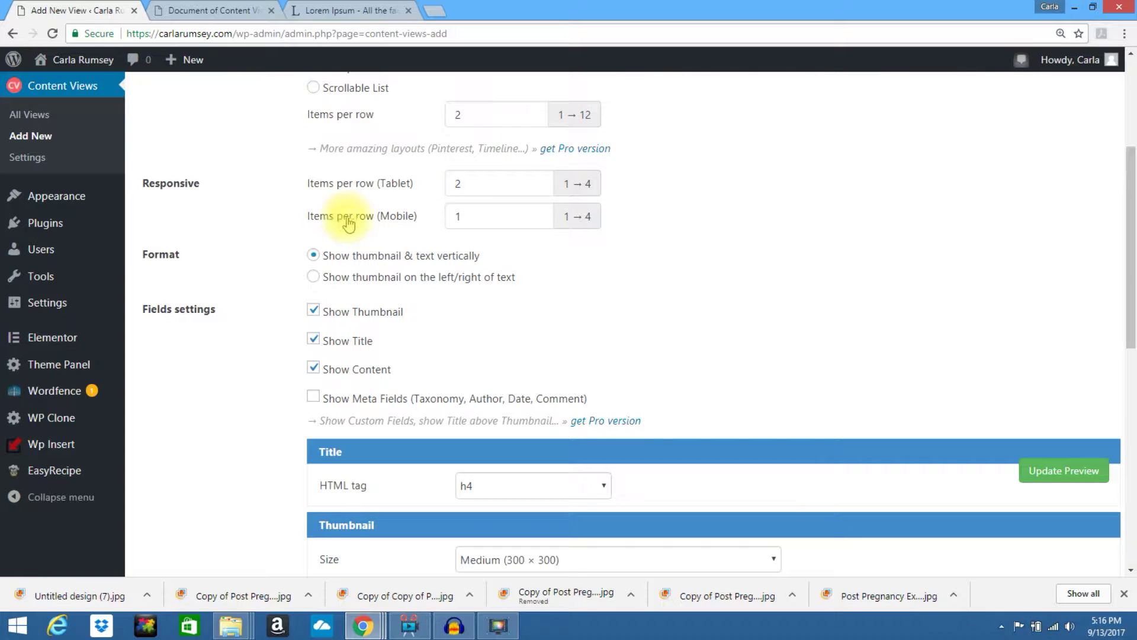
click(460, 218)
text(1)
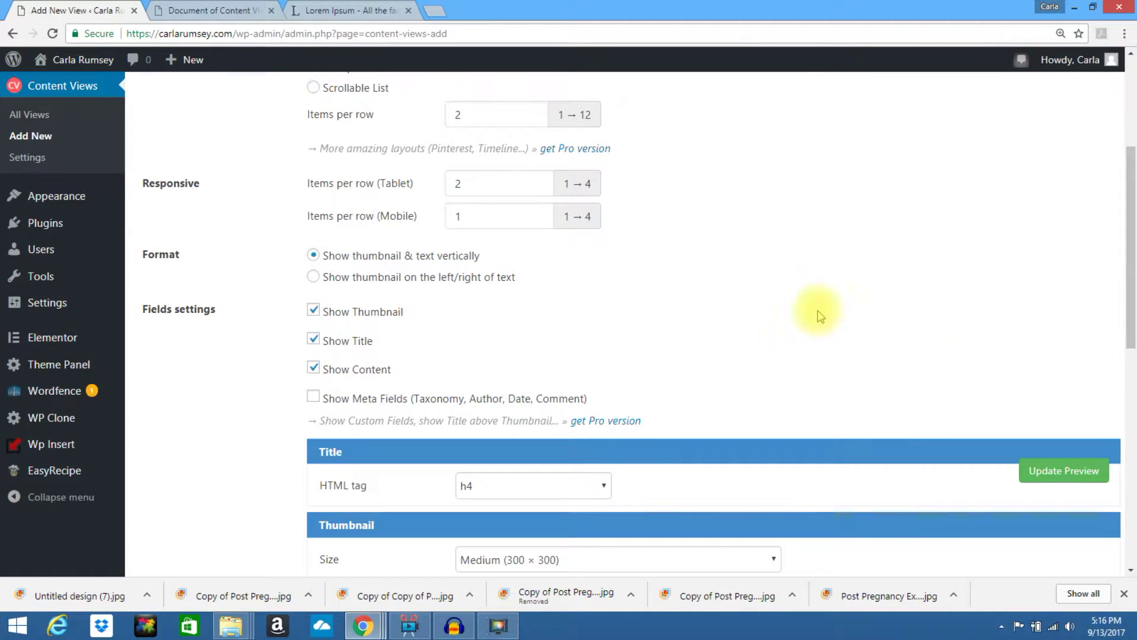
Keep h4 as the title tag and Medium (300 × 300) as the thumbnail size.
drag(1131, 274, 1118, 339)
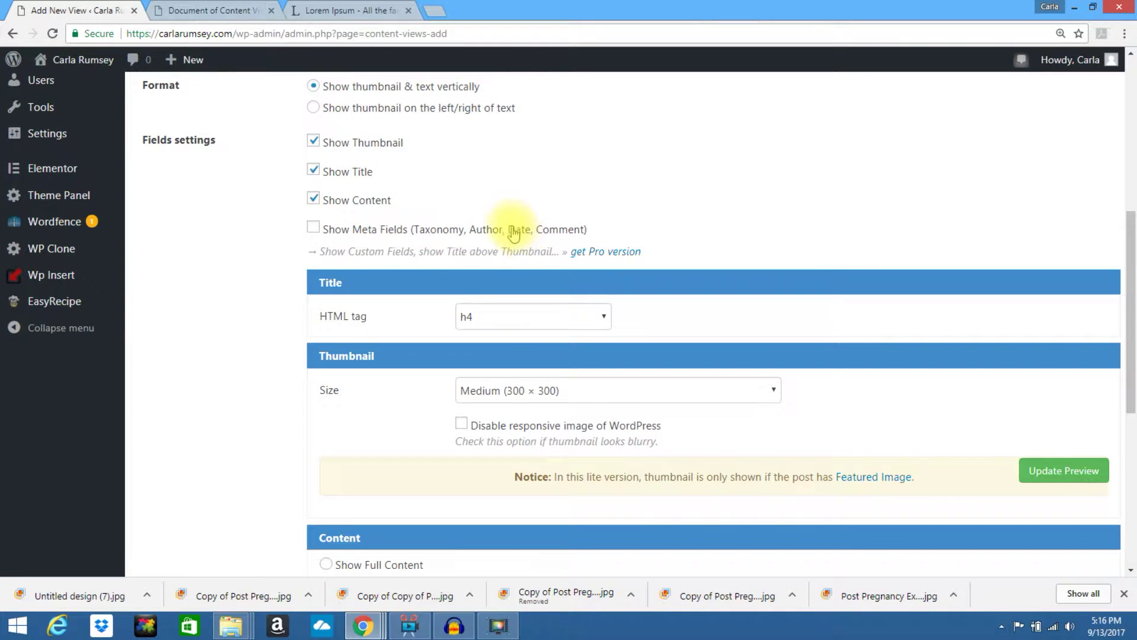
click(541, 320)
click(539, 315)
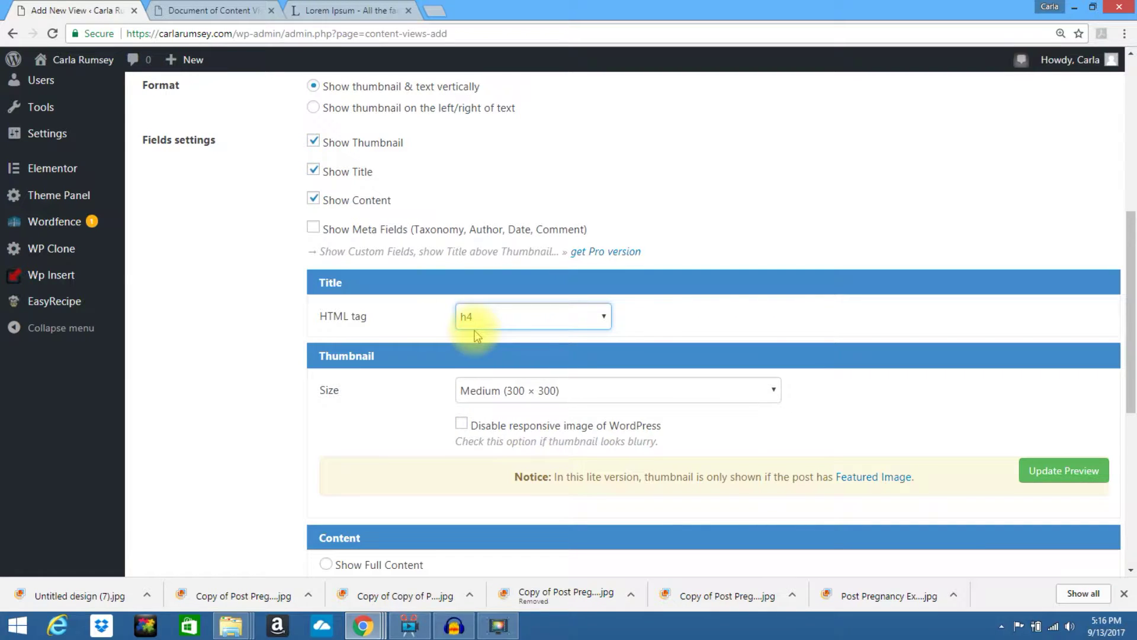
drag(1130, 341, 1133, 384)
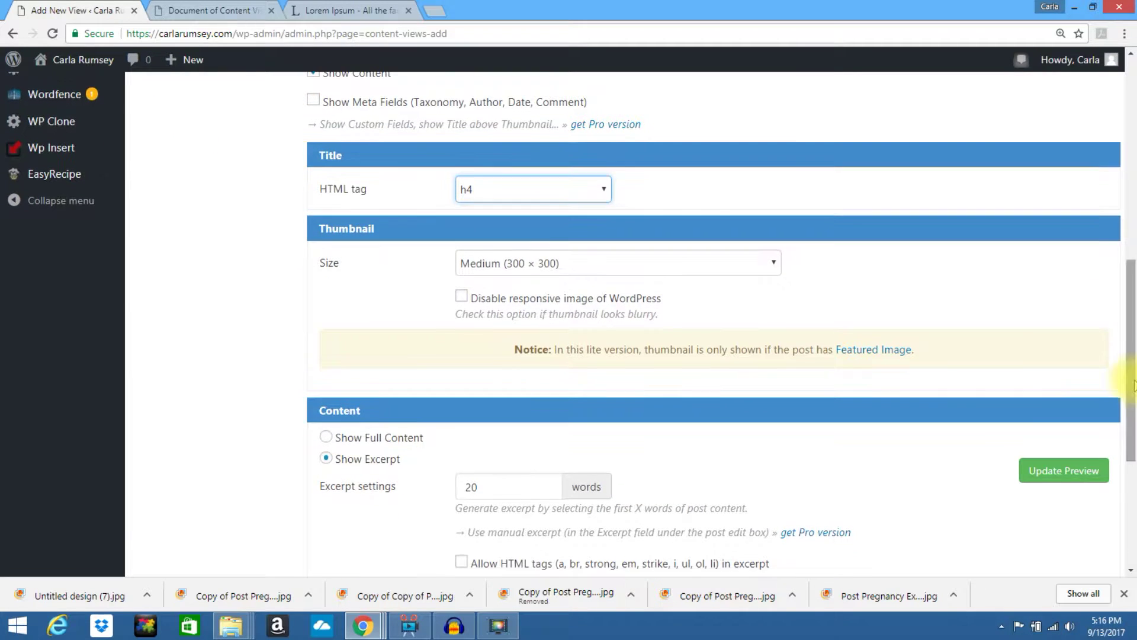
click(549, 273)
click(548, 271)
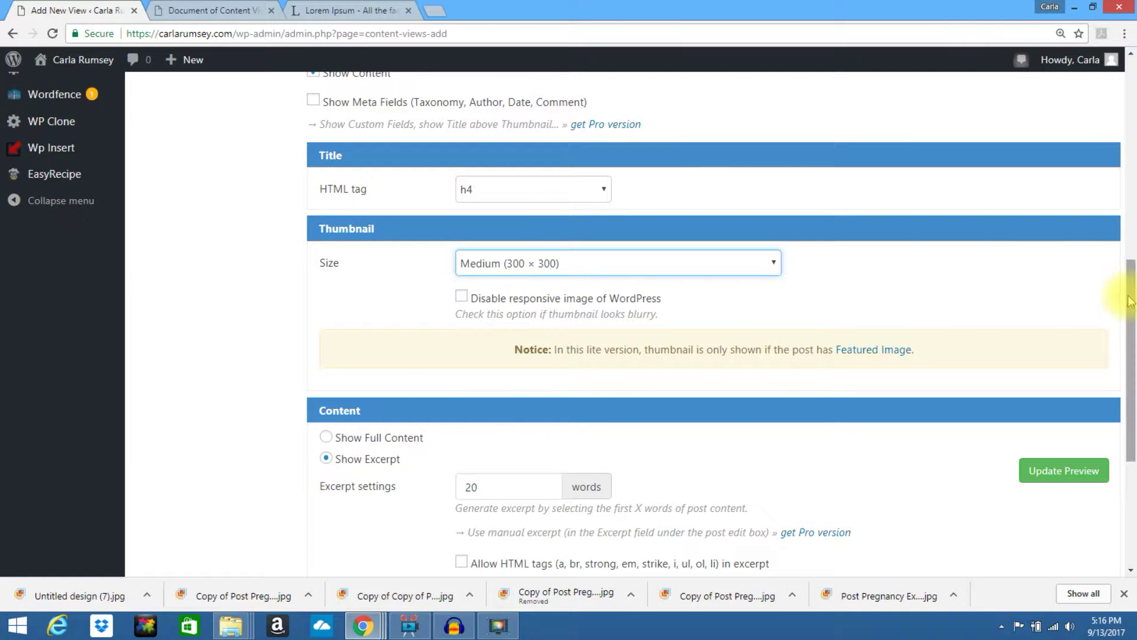
Keep the 20-word excerpt with its Read More link text unchanged.
scroll(1131, 296, down, 3)
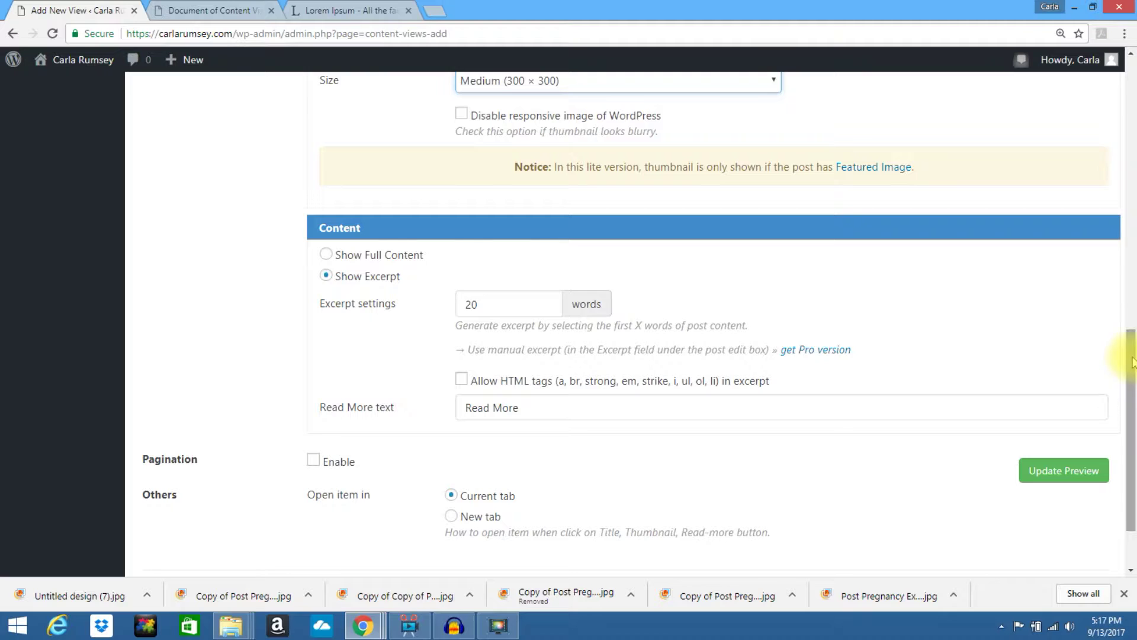
drag(1131, 362, 1133, 398)
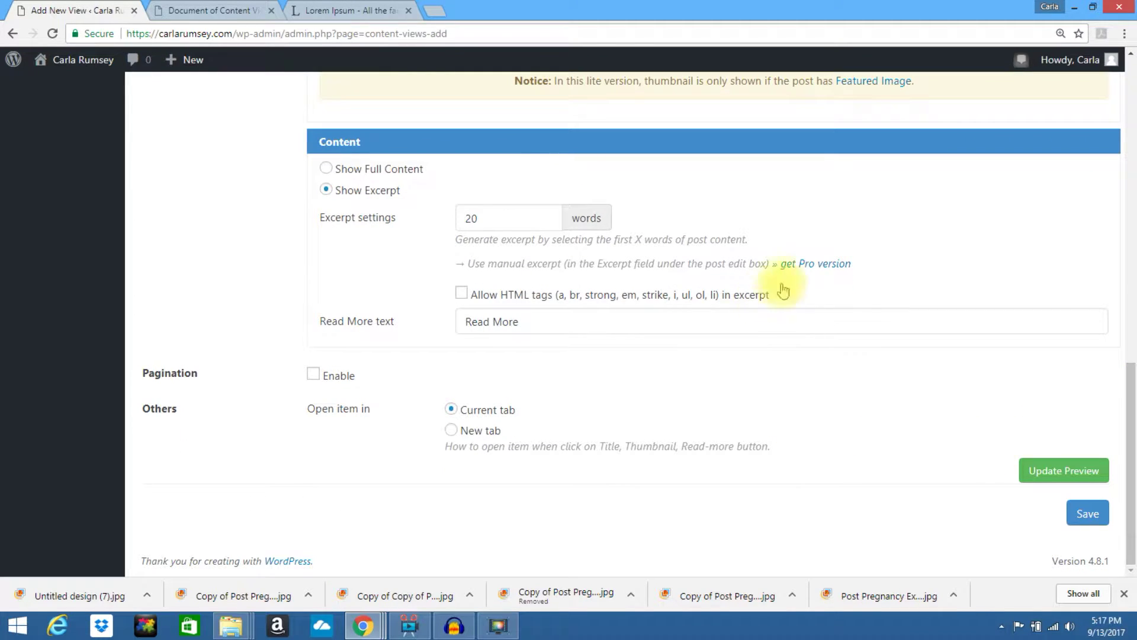
click(497, 322)
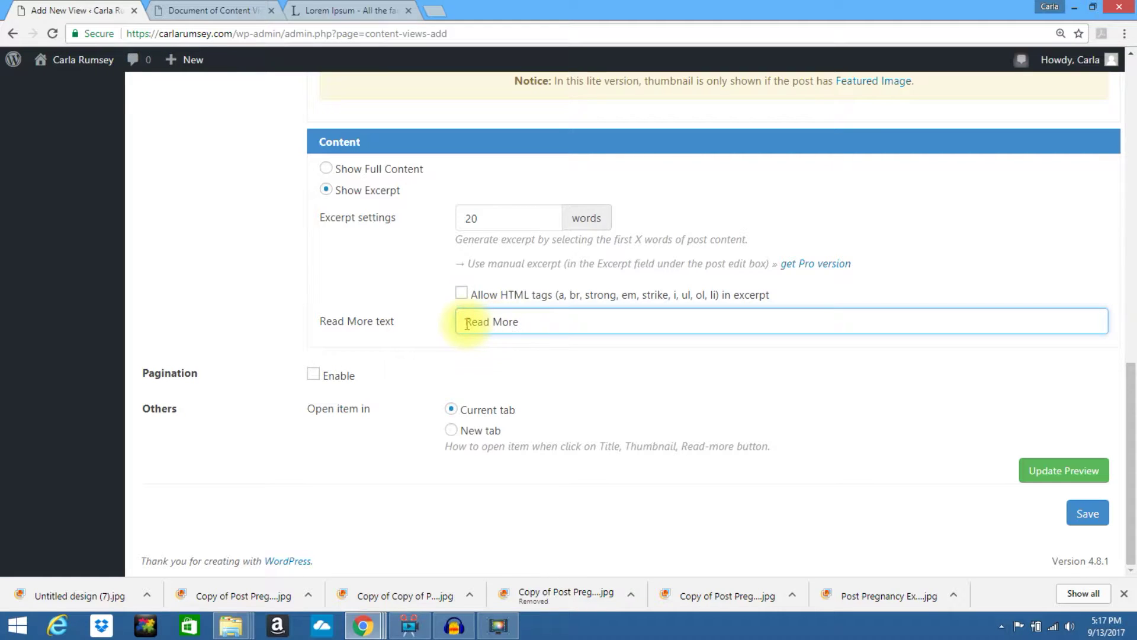
drag(466, 323, 548, 330)
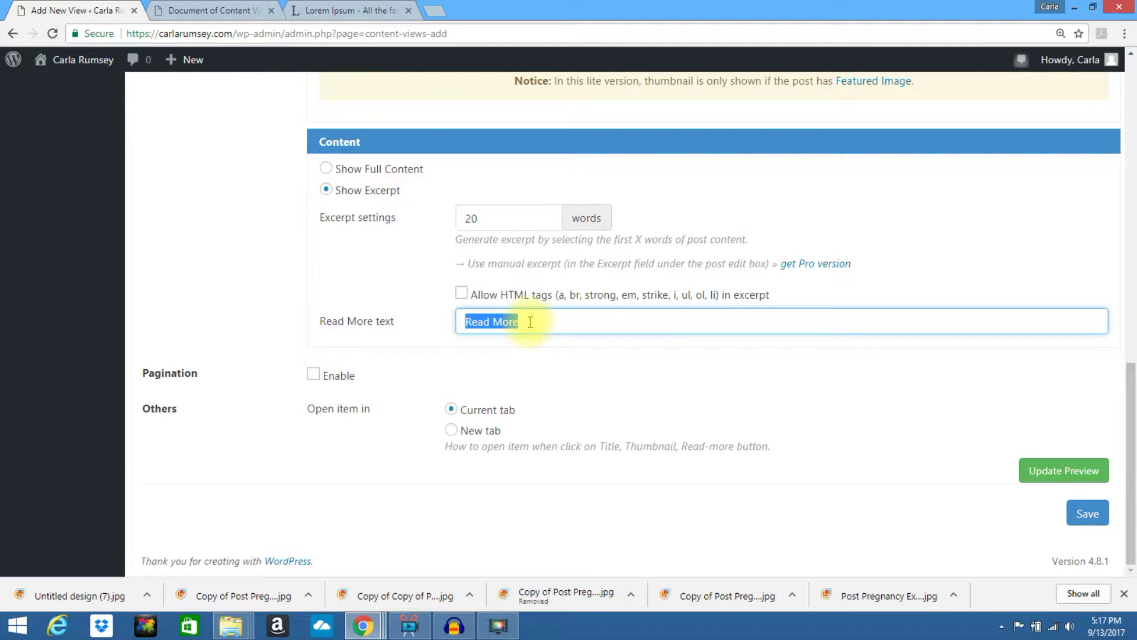
click(549, 330)
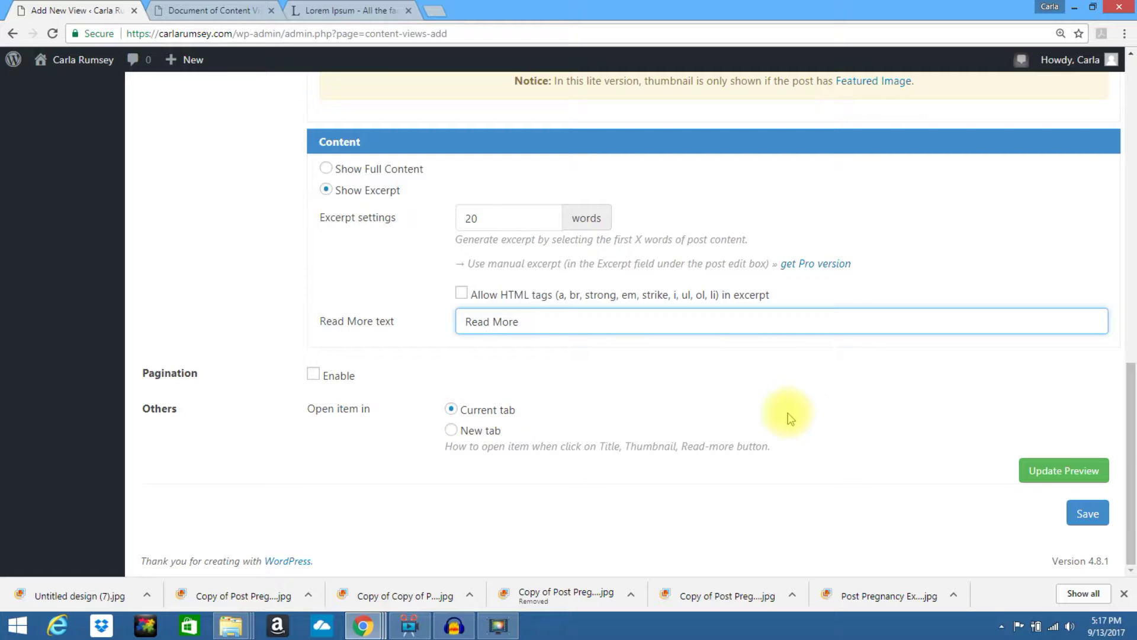
Save the Blog view and copy its [pt_view id="0f4125besj"] shortcode.
click(1084, 520)
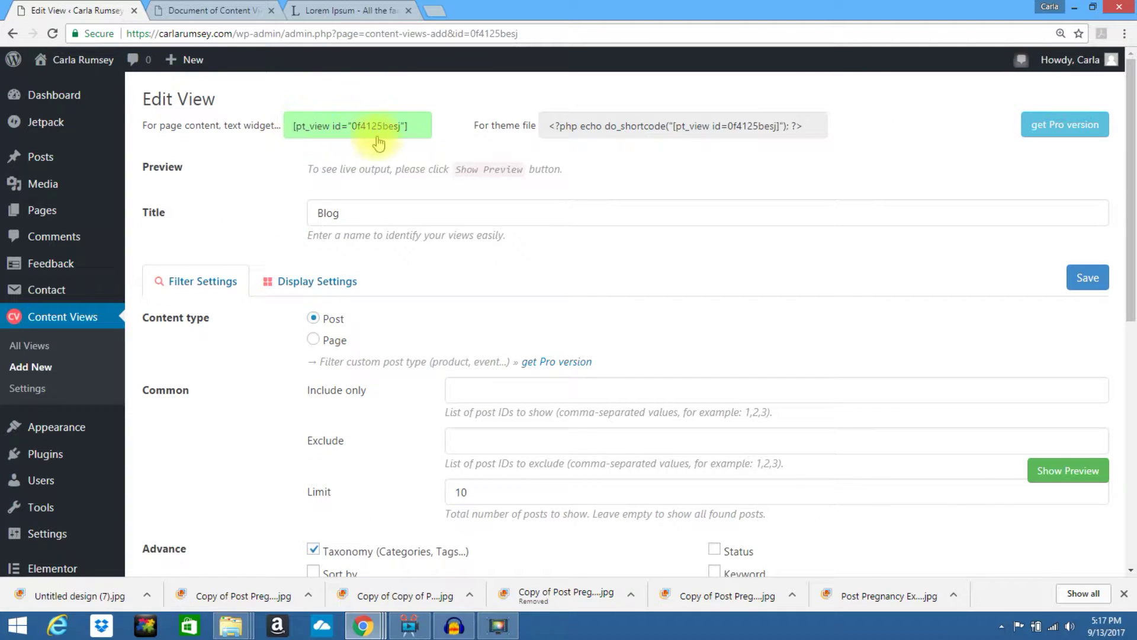
drag(413, 129, 289, 132)
key(ctrl+c)
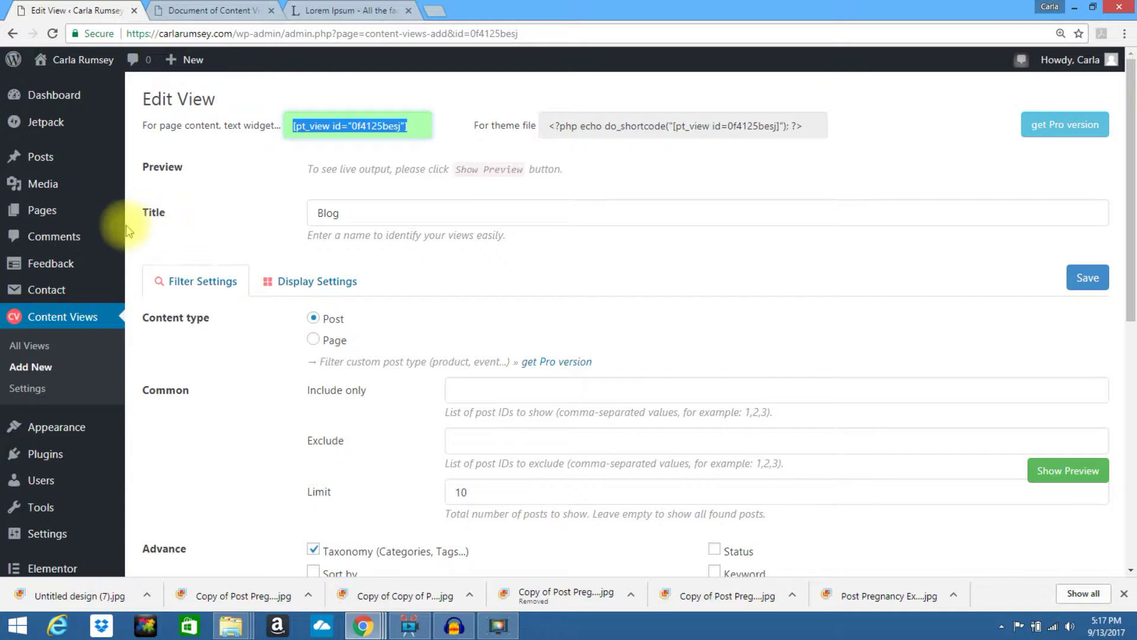
mouse_move(175, 218)
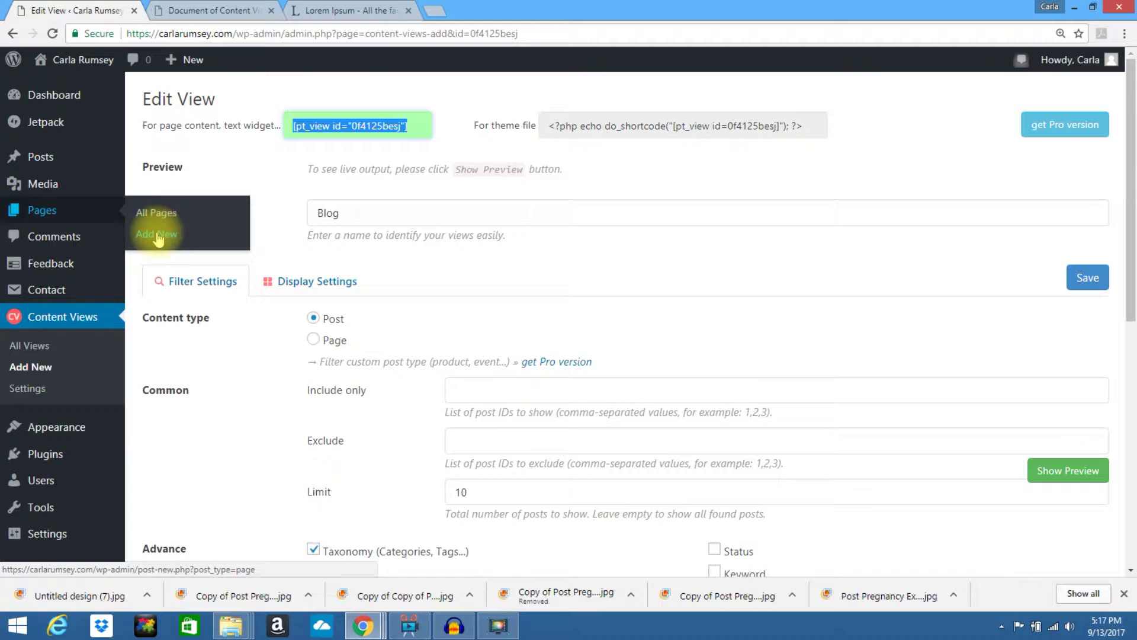
click(158, 235)
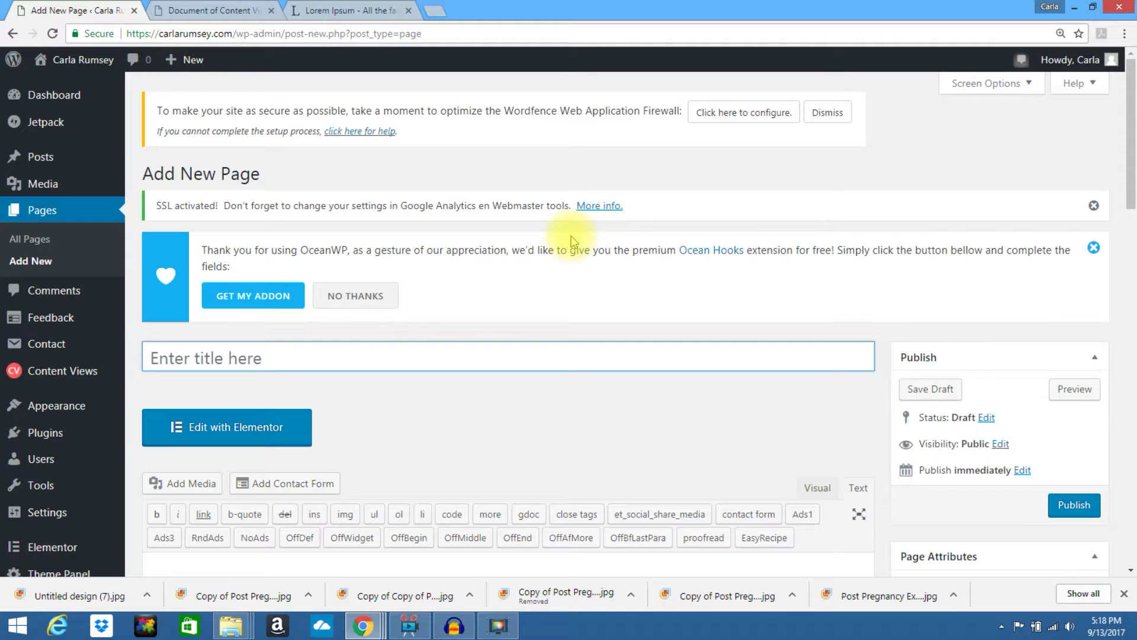
Title the new page 'Learn More About Me', replacing the initially typed 'Blog'.
drag(1134, 107, 1134, 145)
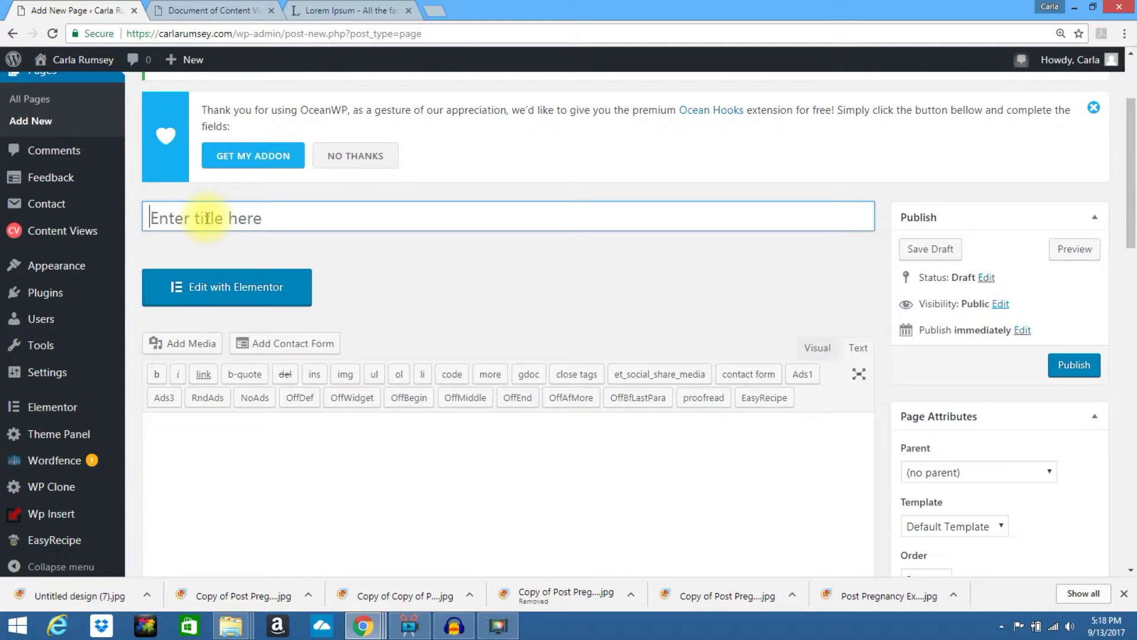
text(Blog)
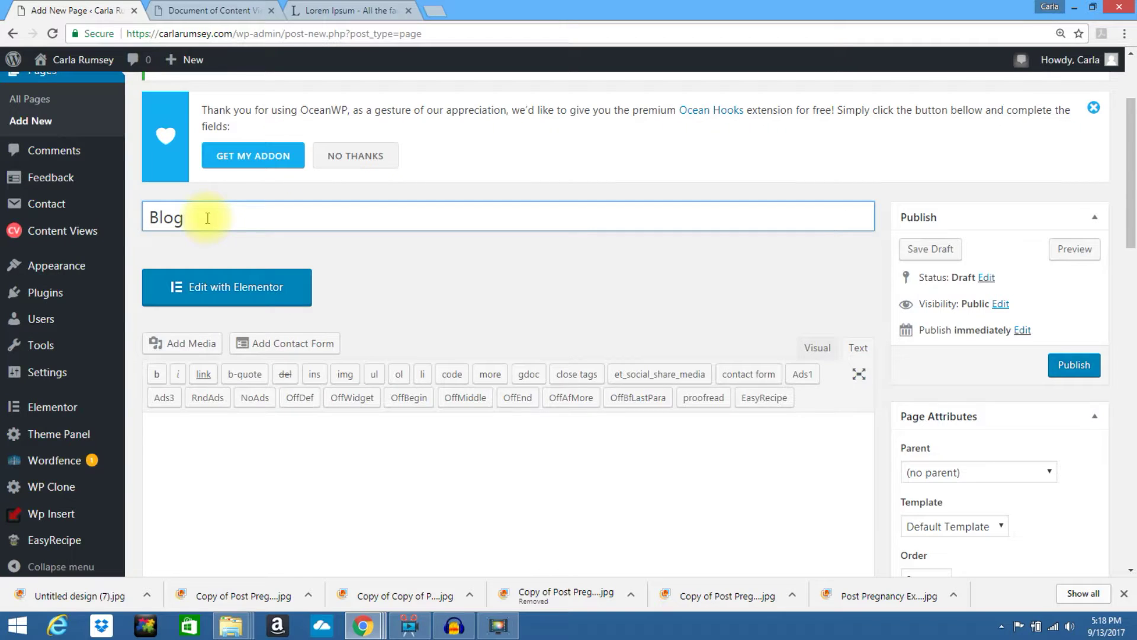
drag(1133, 194, 1132, 199)
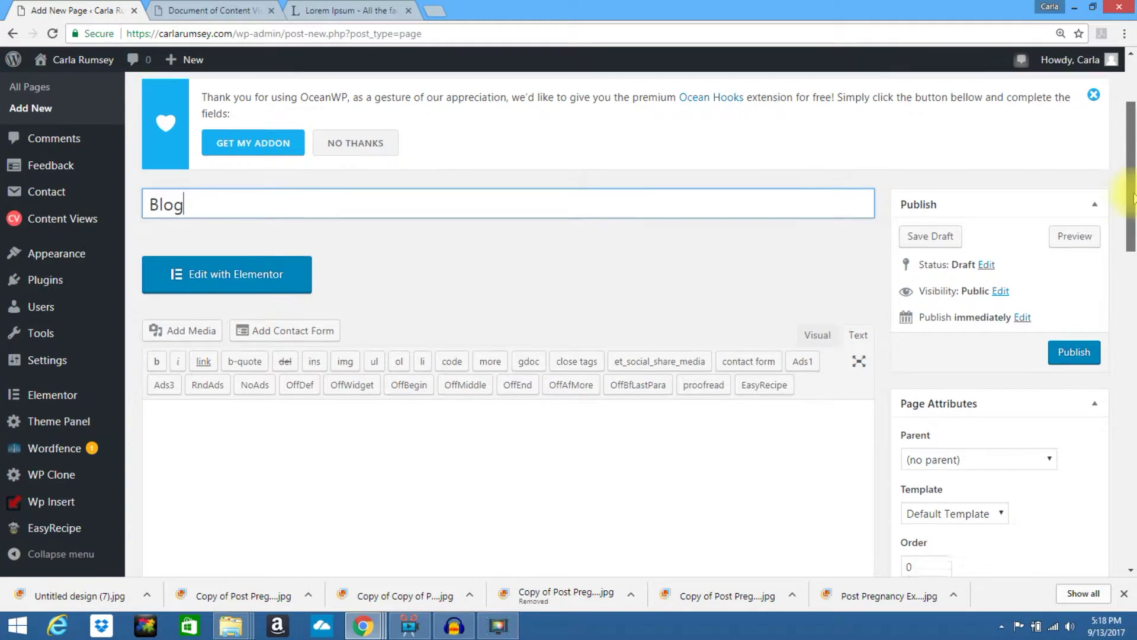
scroll(1132, 198, down, 3)
scroll(437, 116, up, 2)
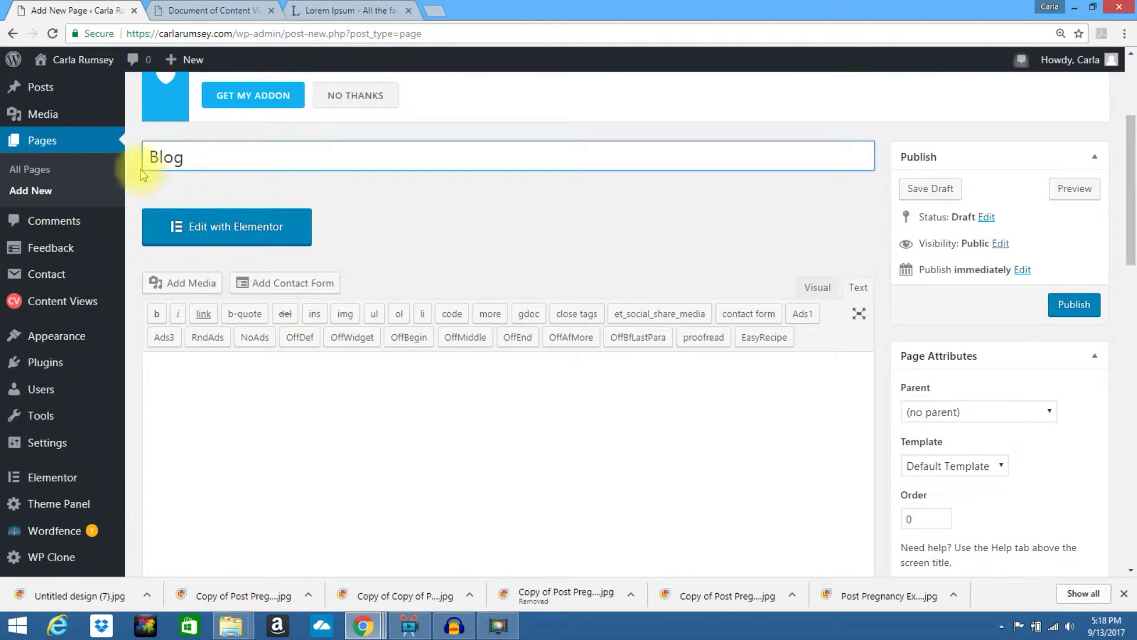
double_click(172, 155)
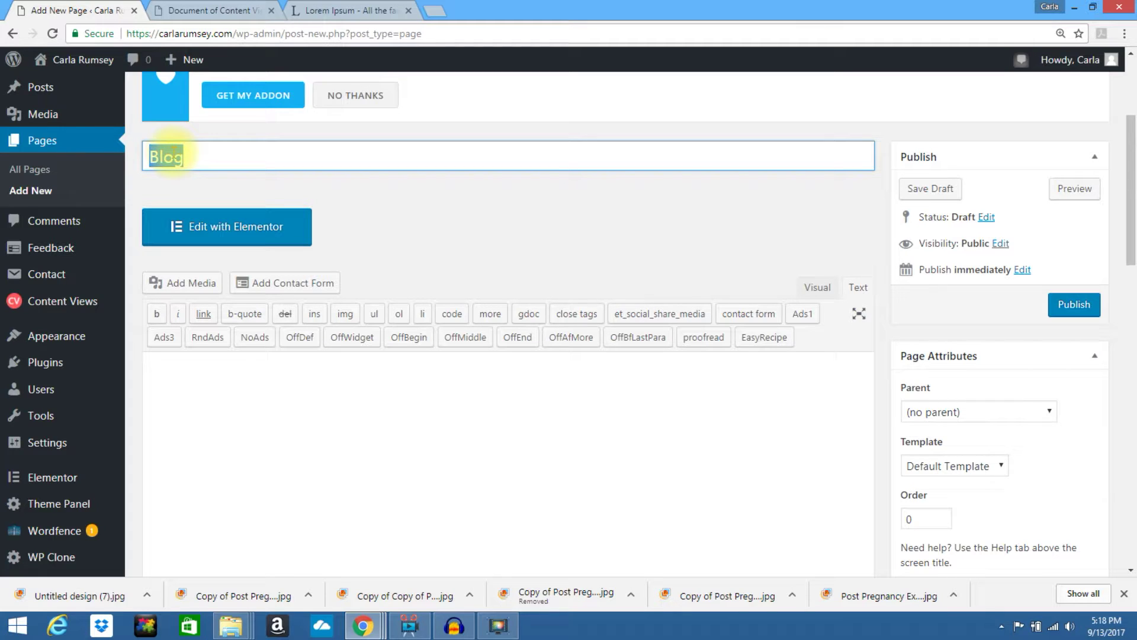
text(Learn More About Me)
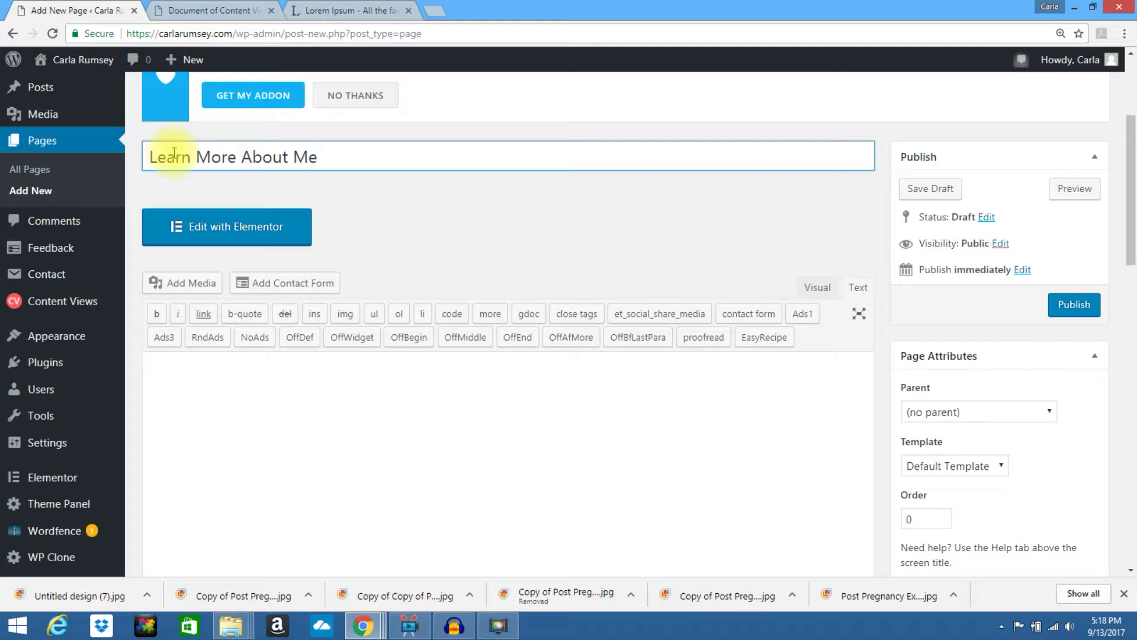
click(208, 389)
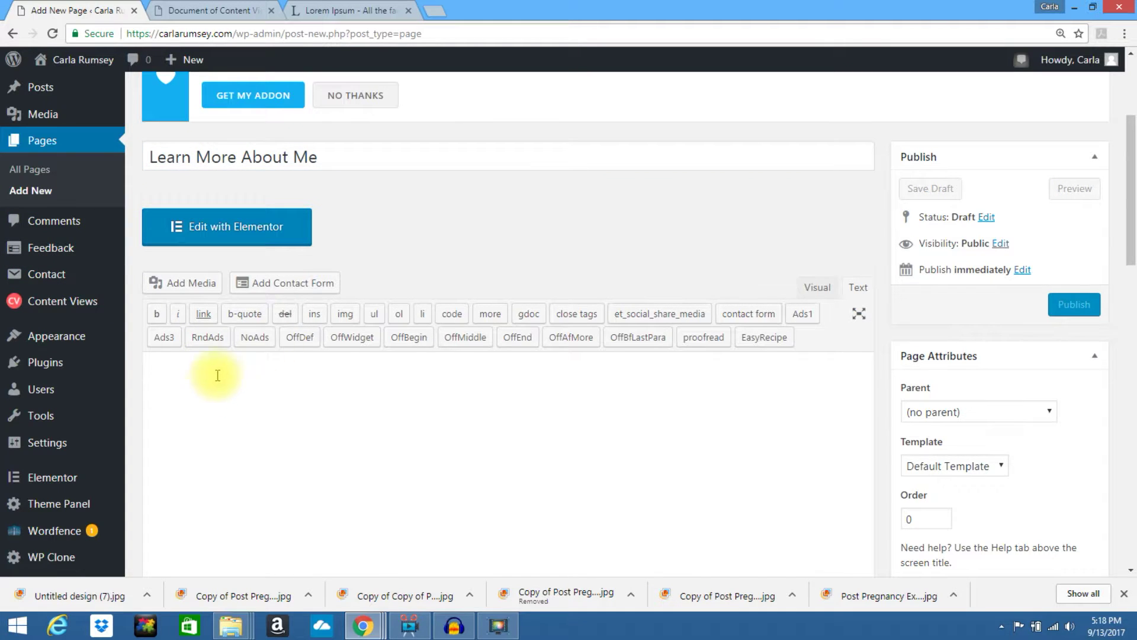
Paste the Blog view shortcode into the Visual body with a blank line above it.
click(821, 287)
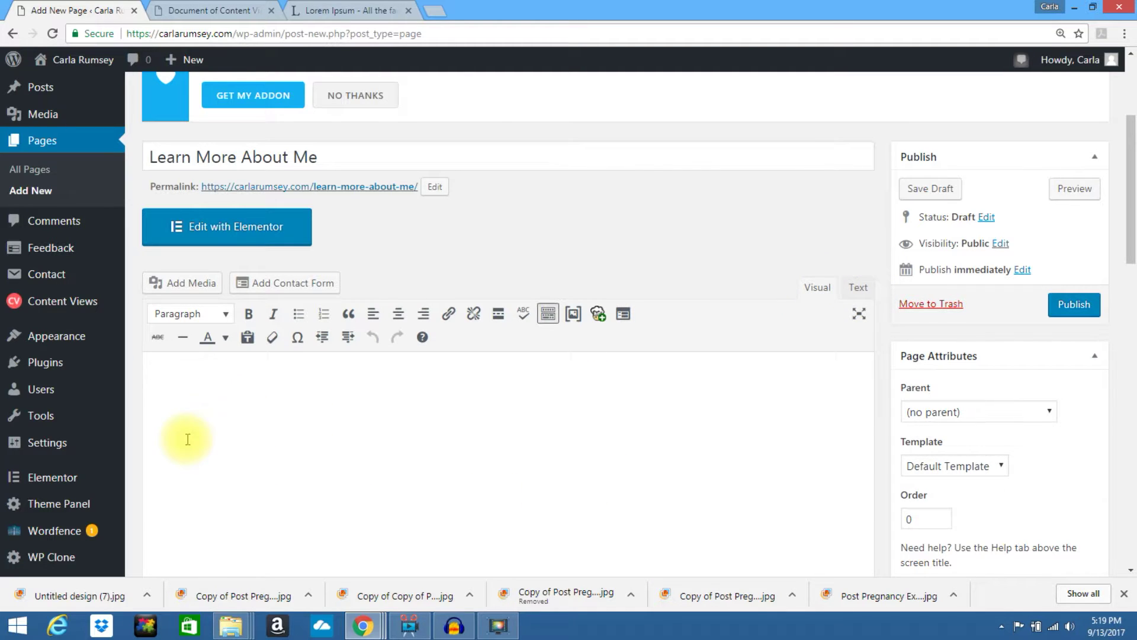
key(ctrl+v)
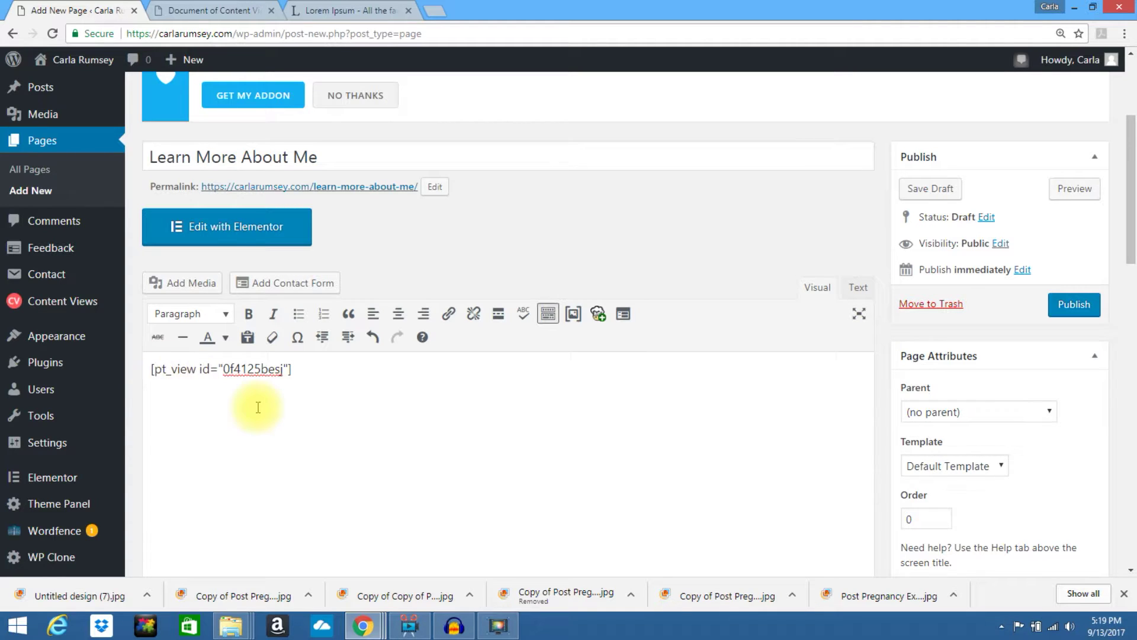
key(Return)
key(Return)
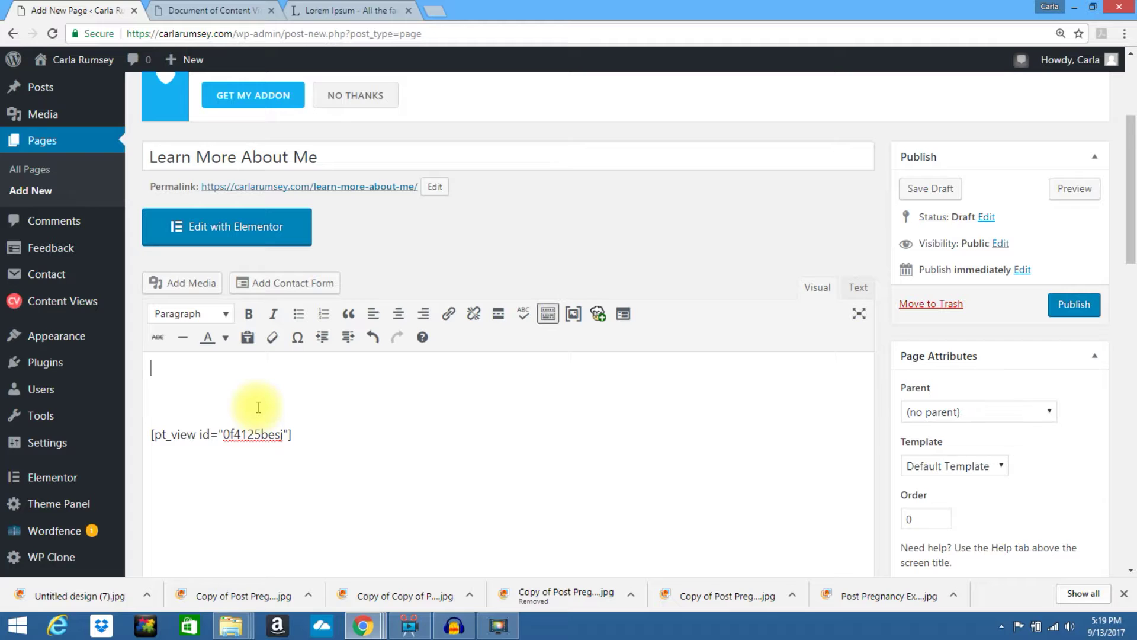
click(349, 10)
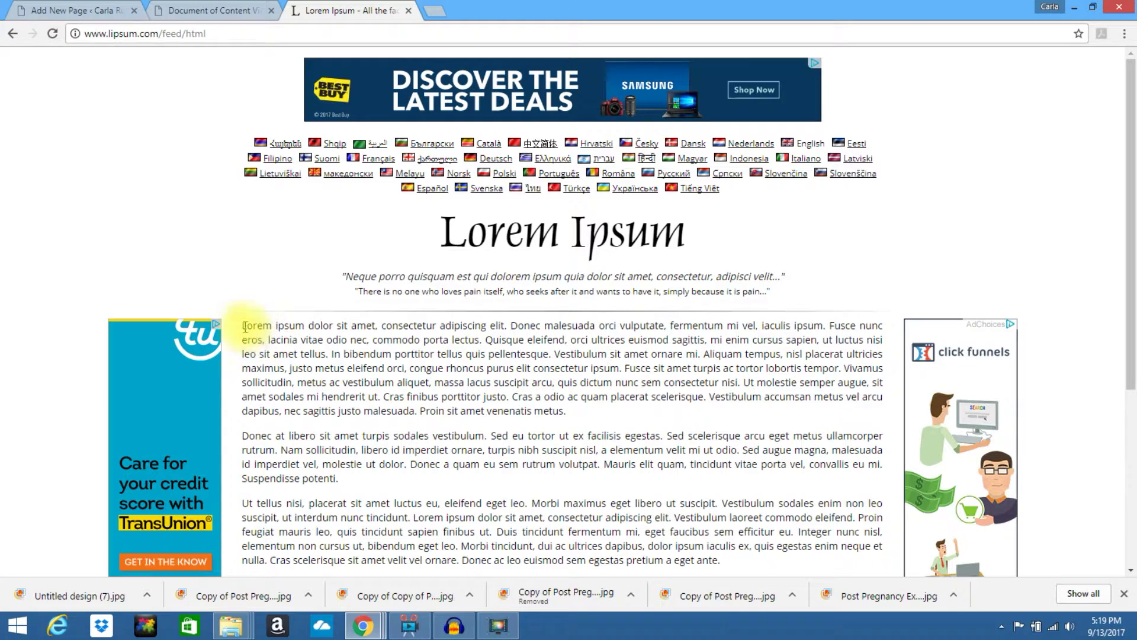
Copy the first three lines of the Lorem Ipsum paragraph for use as intro text.
drag(243, 326, 555, 357)
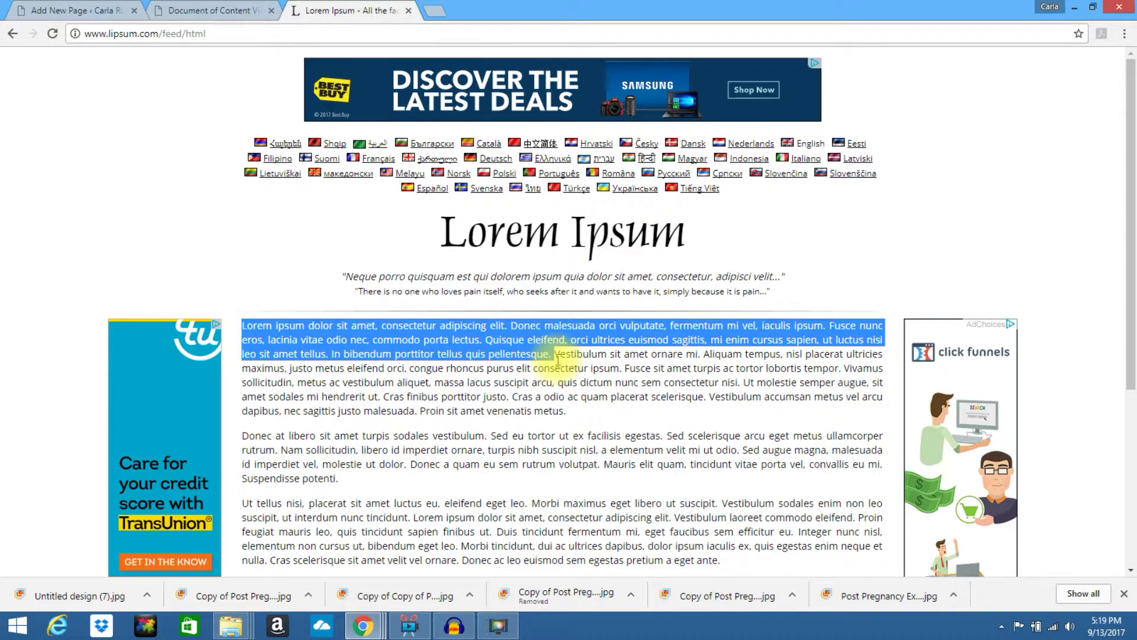
click(556, 357)
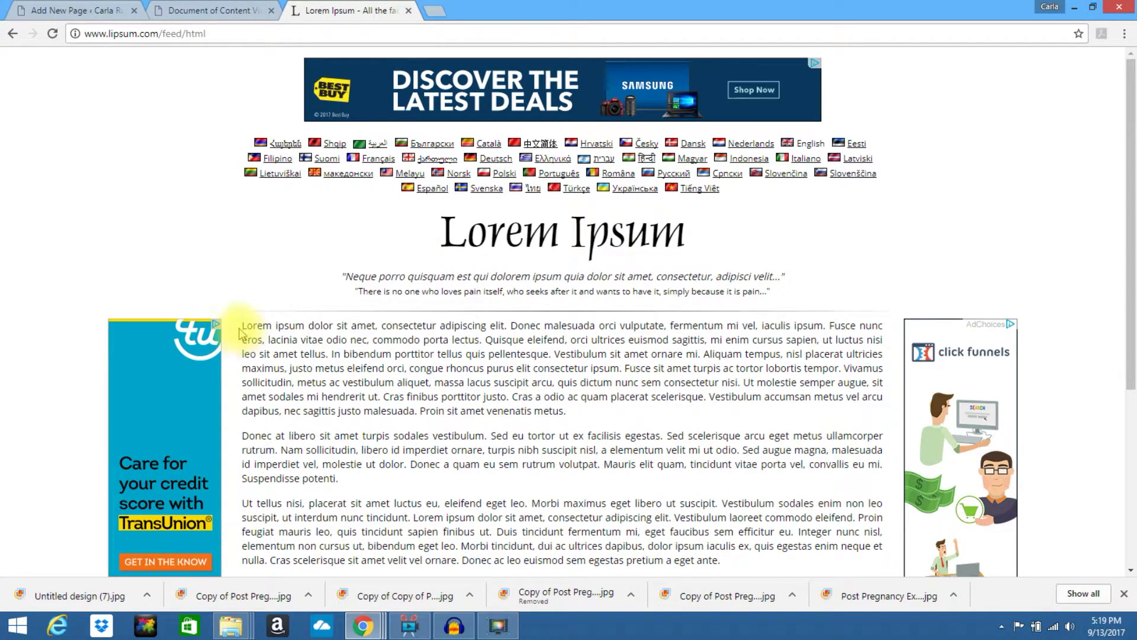
drag(243, 324, 556, 355)
key(ctrl+c)
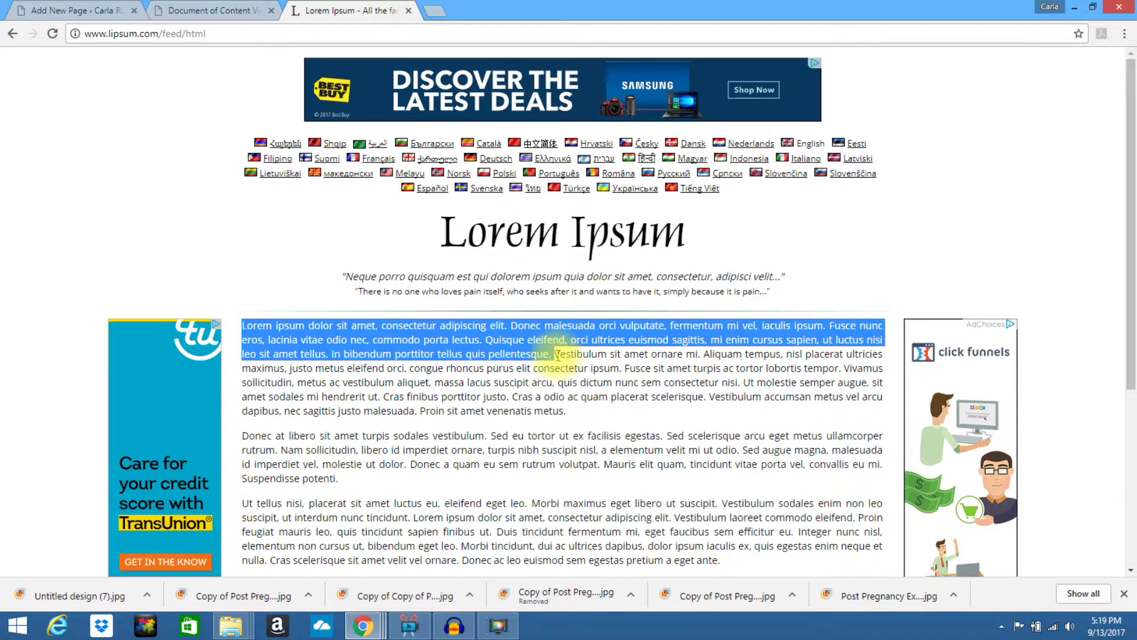
click(80, 11)
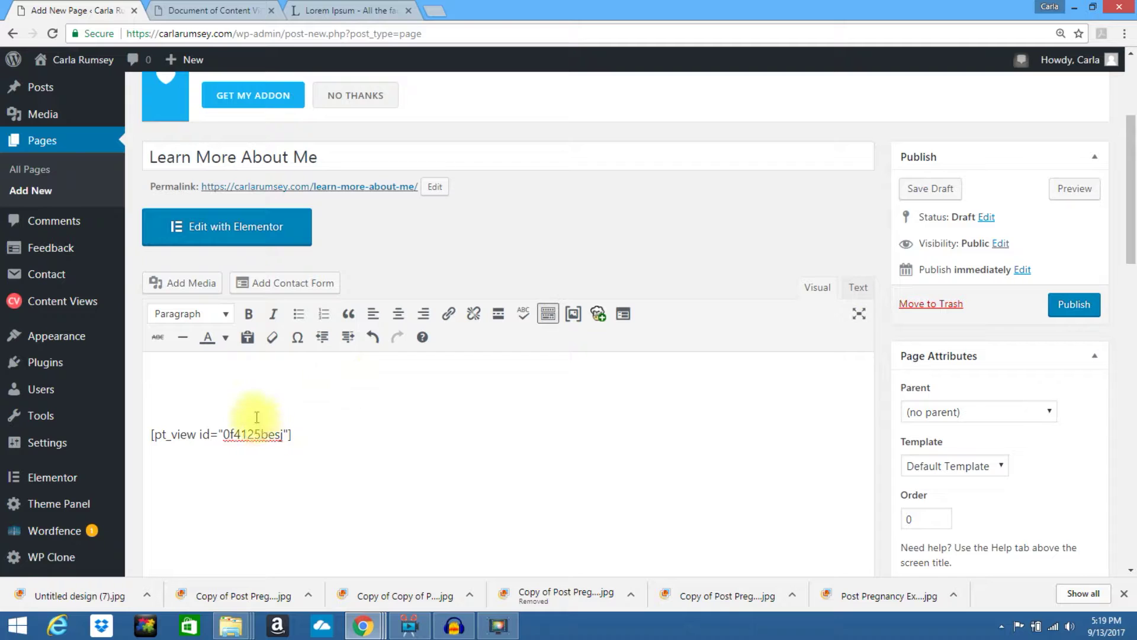
Paste the three lorem lines as intro text above the [pt_view] shortcode.
key(ctrl+v)
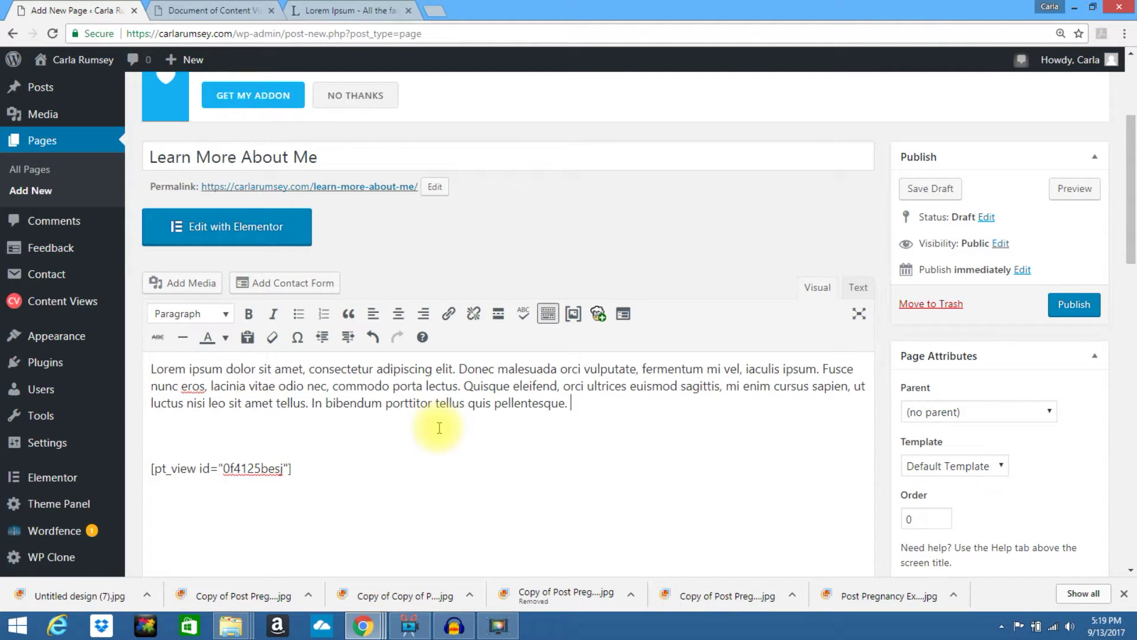
mouse_move(1131, 237)
mouse_down()
mouse_move(1131, 320)
mouse_move(1133, 249)
mouse_up()
scroll(1131, 247, up, 1)
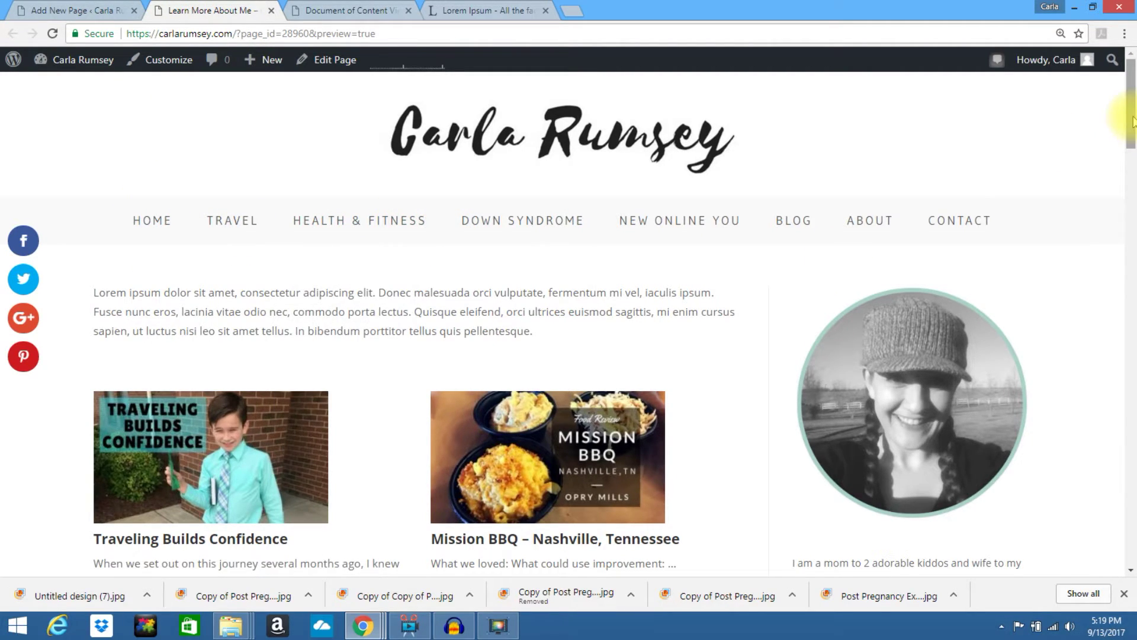
Scroll the preview to check the intro paragraph above the two-column grid of blog posts.
drag(1133, 122, 1132, 228)
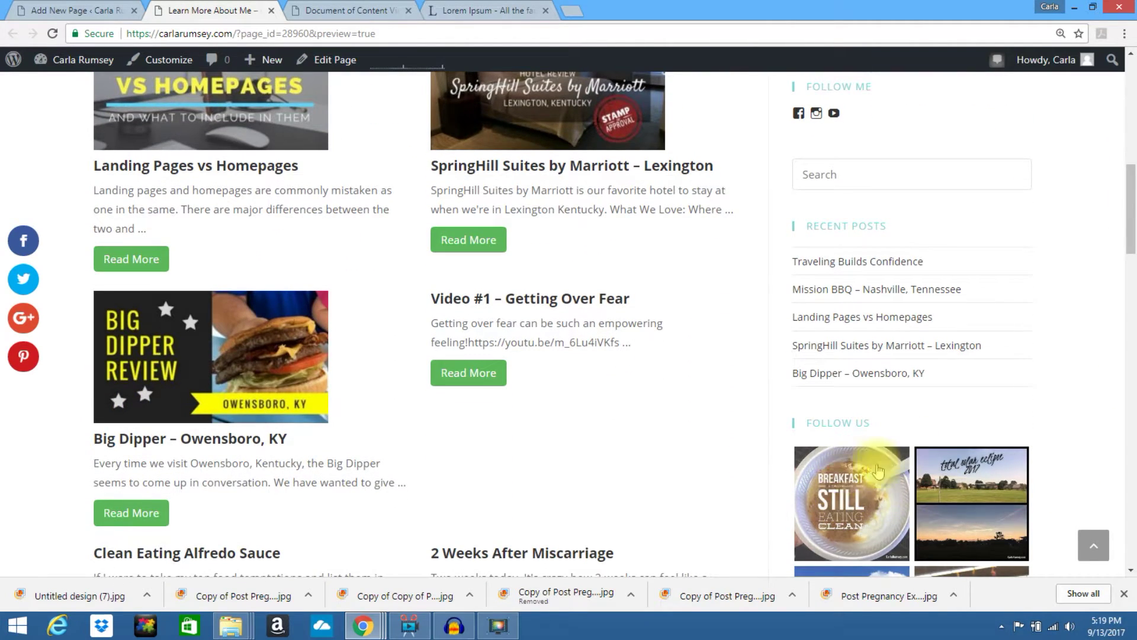
drag(1132, 219, 1131, 77)
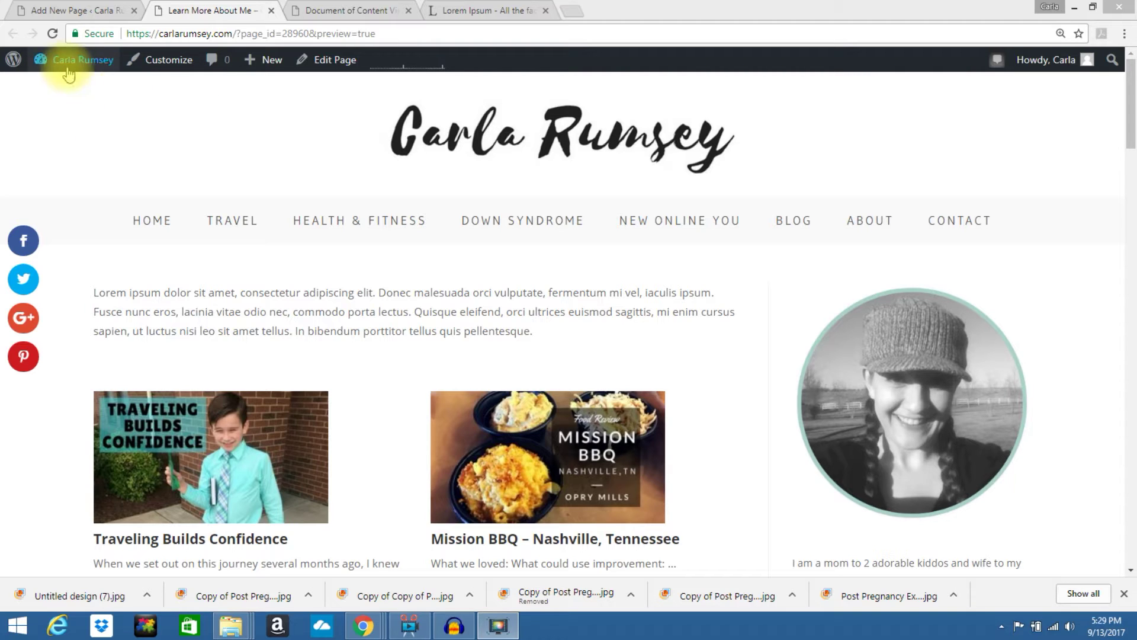
From the Dashboard, open the Blog view under Content Views > All Views for editing.
mouse_move(71, 60)
click(56, 92)
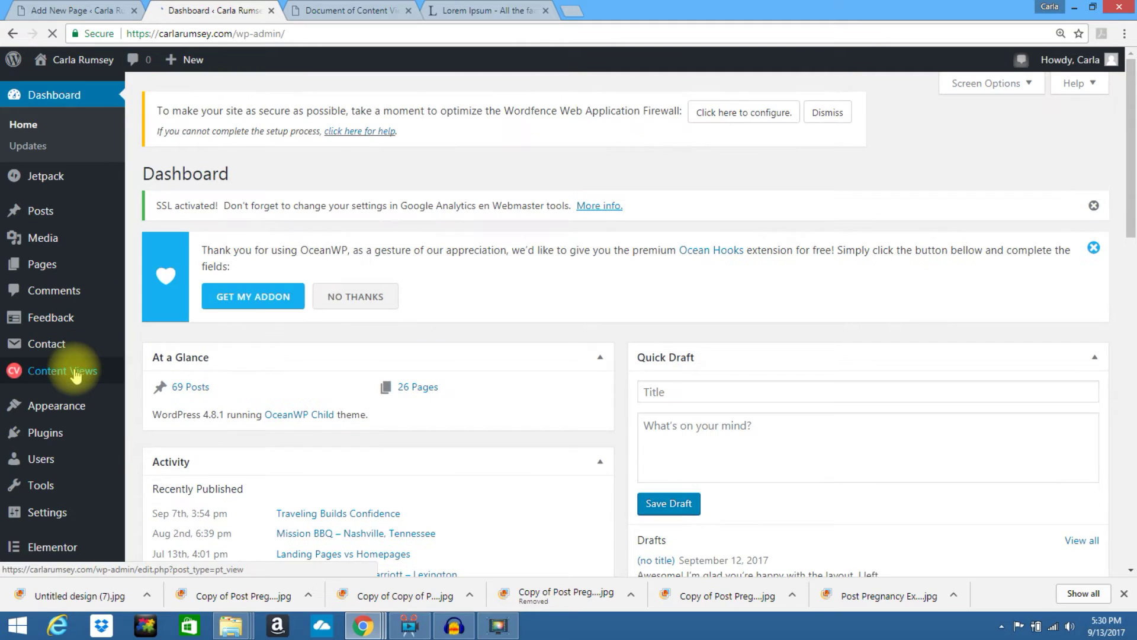
mouse_move(76, 374)
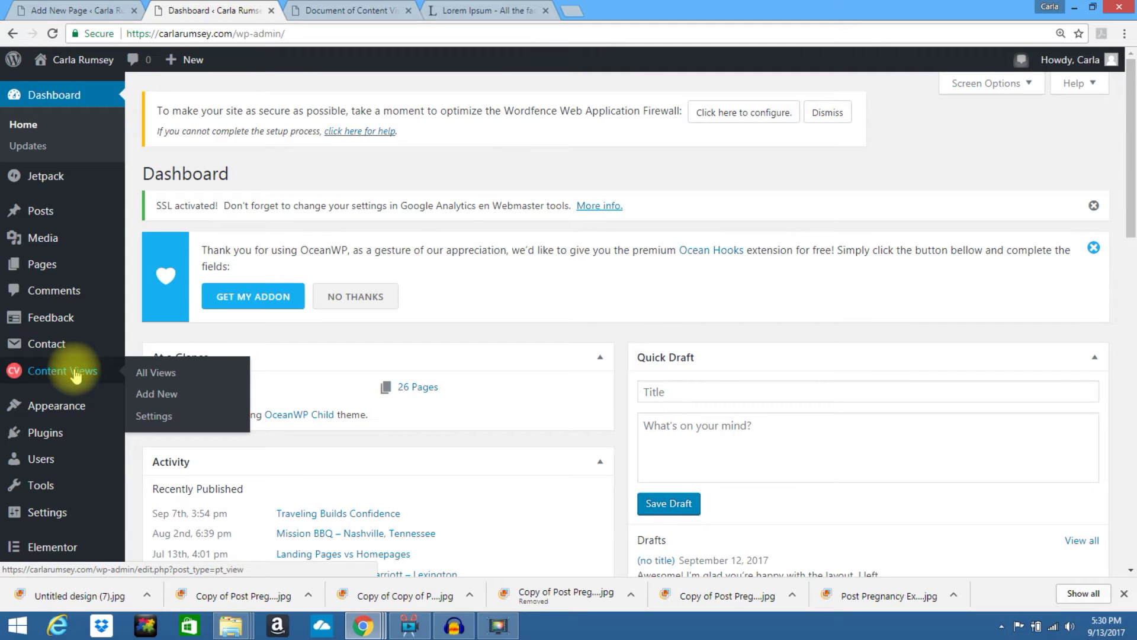
click(153, 374)
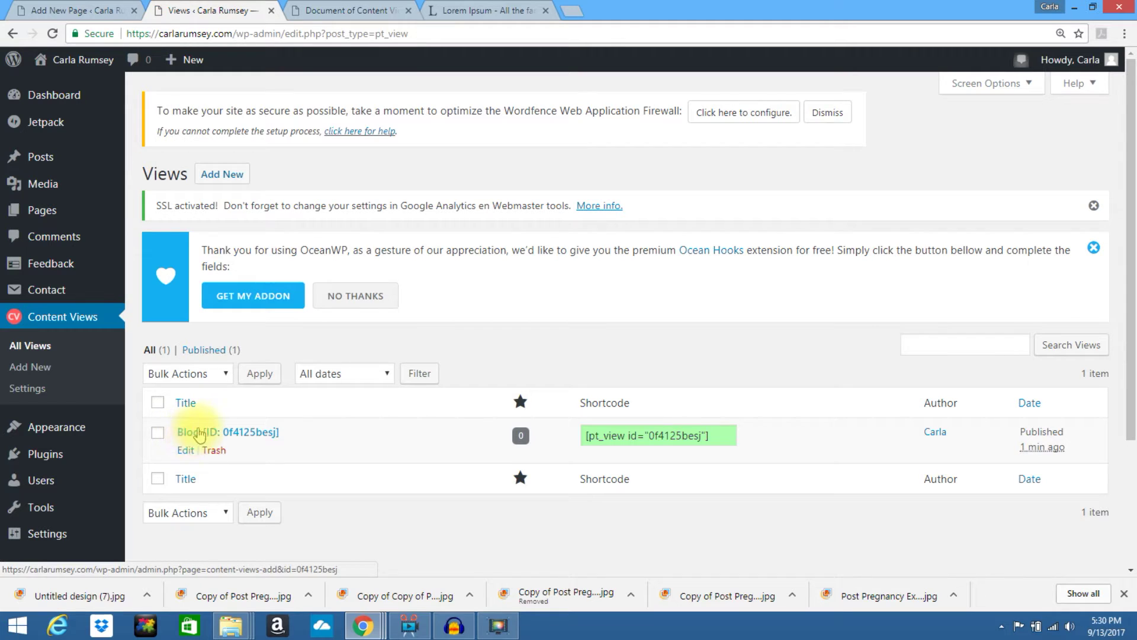
click(186, 455)
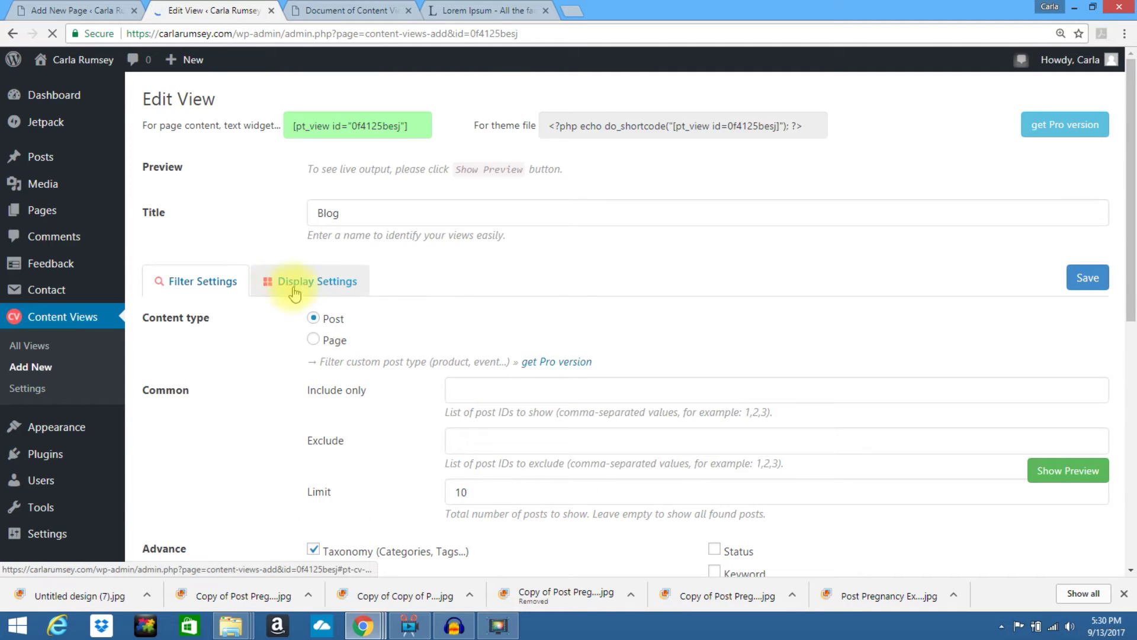
Set the Blog view to 1 item per row on desktop and tablet, thumbnails left of text, and save.
click(332, 288)
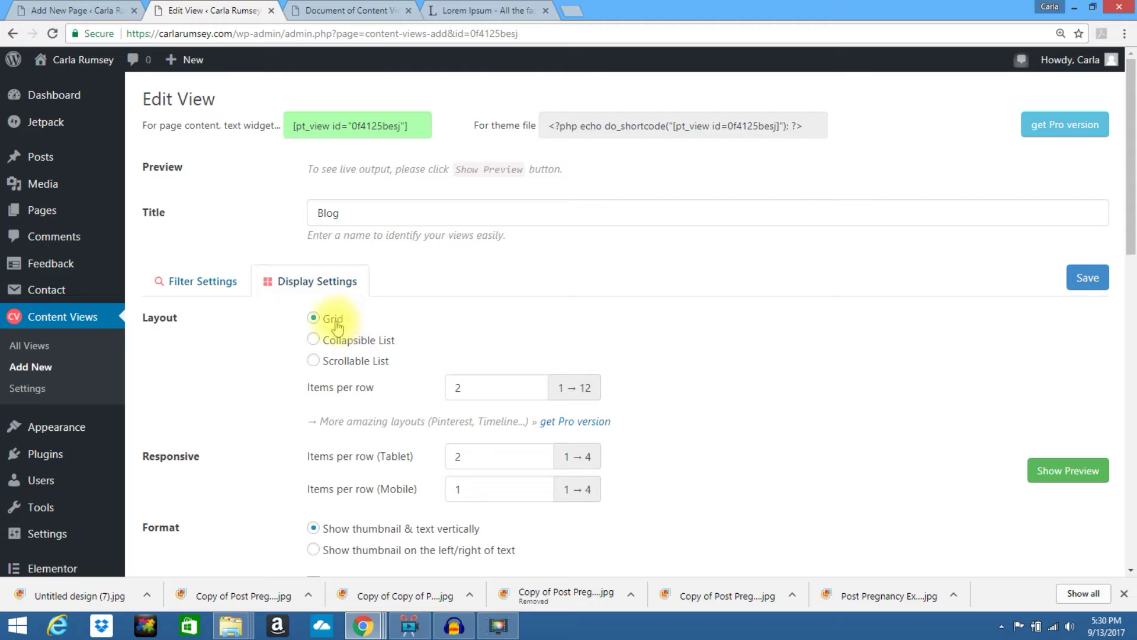
scroll(1119, 177, down, 2)
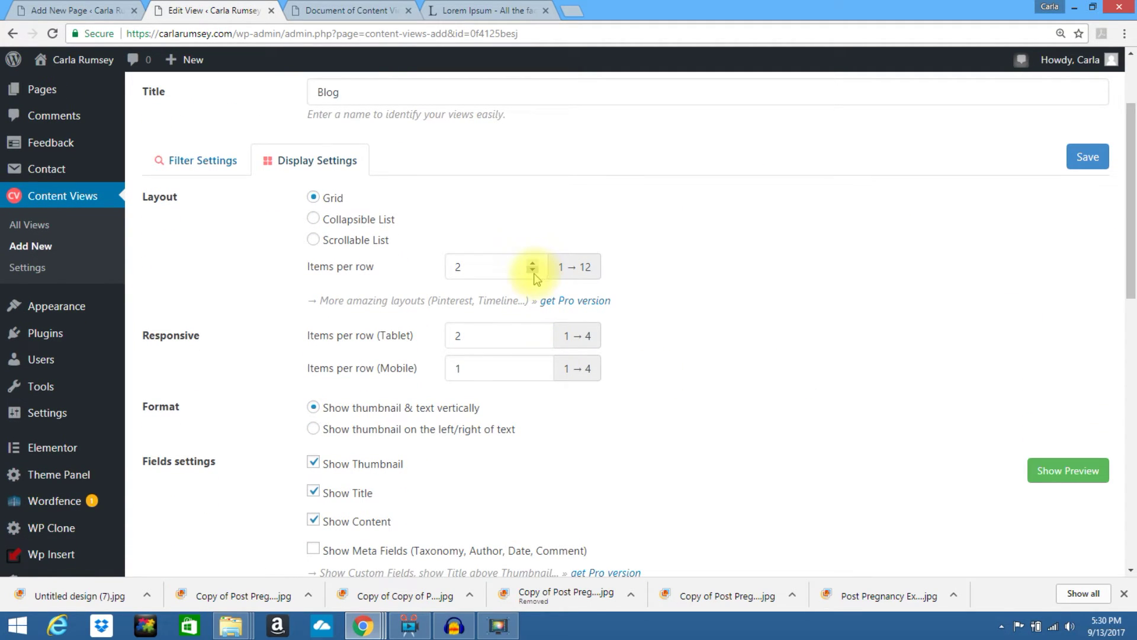
click(532, 270)
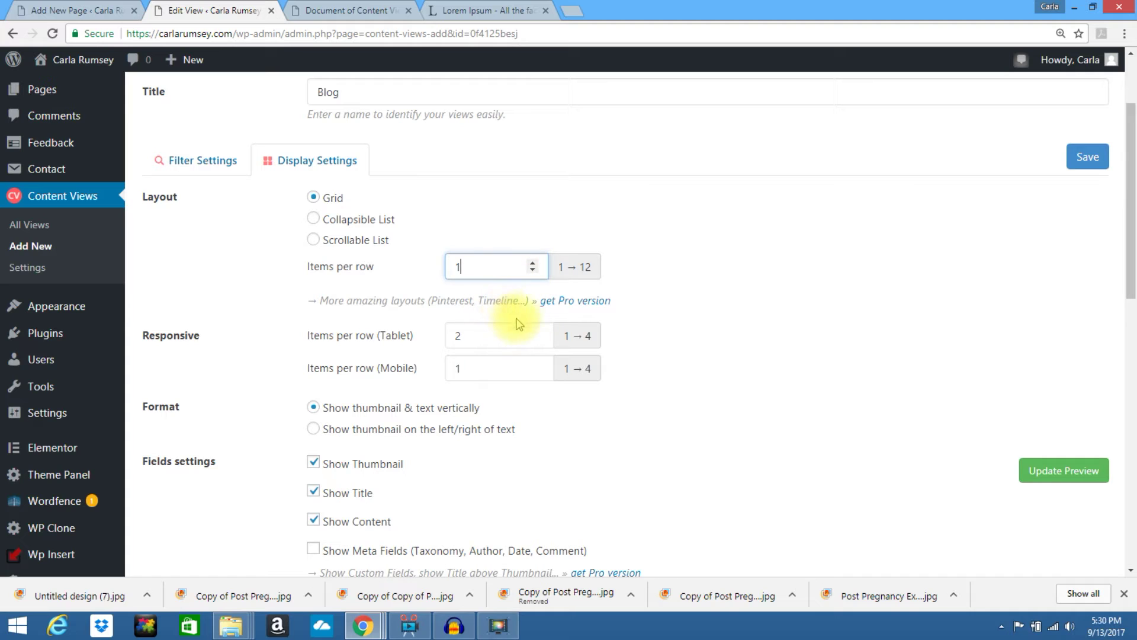
click(539, 340)
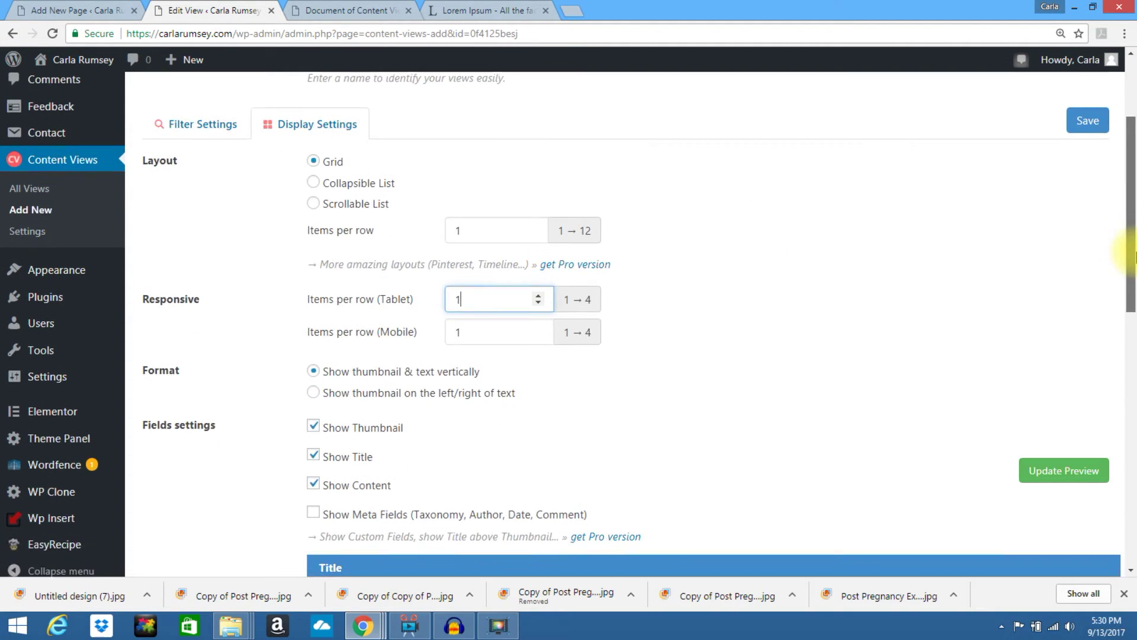
scroll(1134, 242, down, 1)
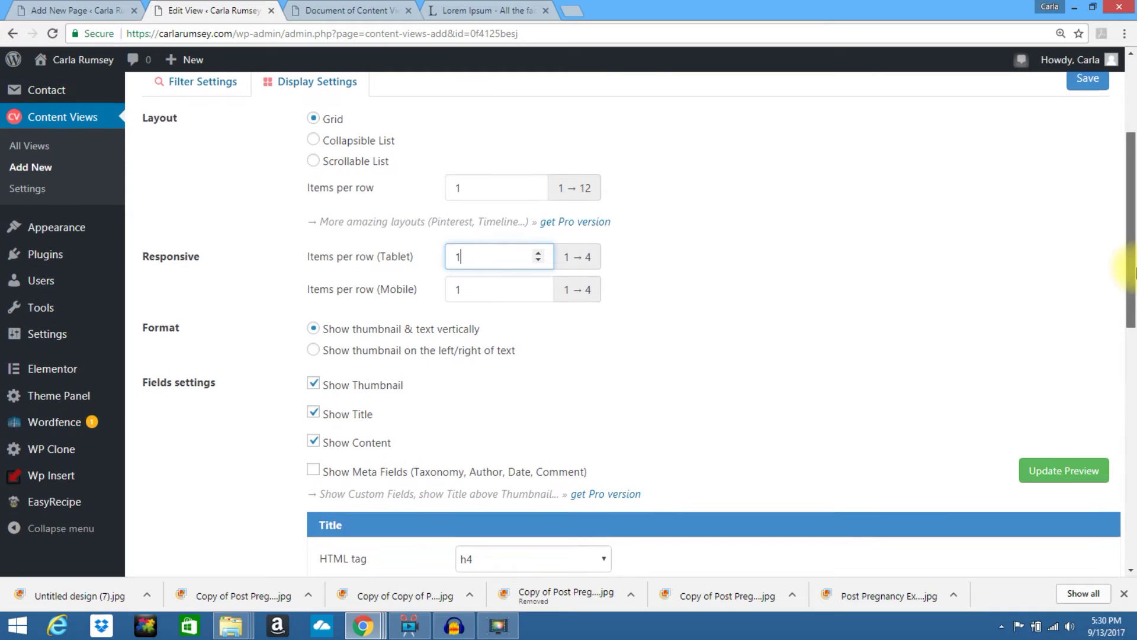
click(314, 352)
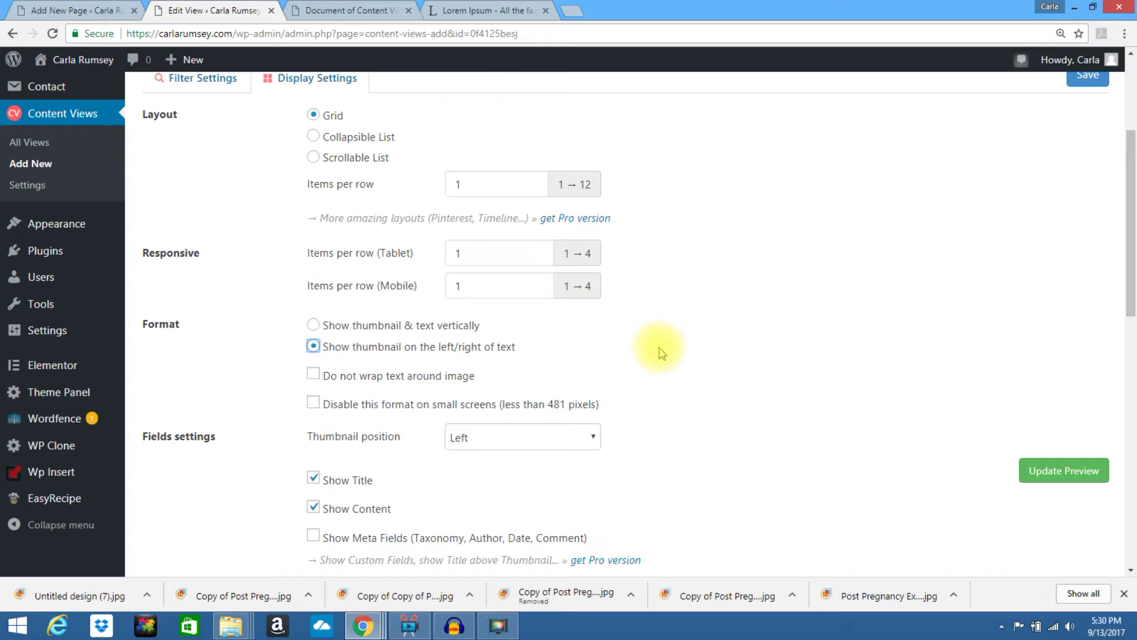
click(1081, 86)
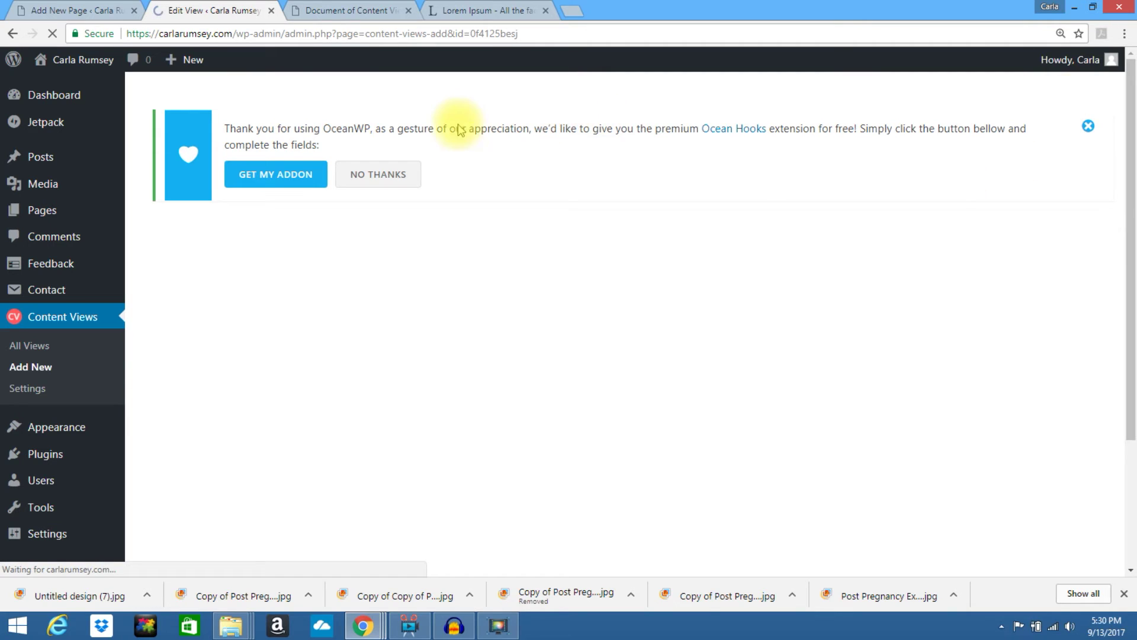
Return to the page editor and scroll the refreshed preview to check the one-per-row post list.
click(95, 11)
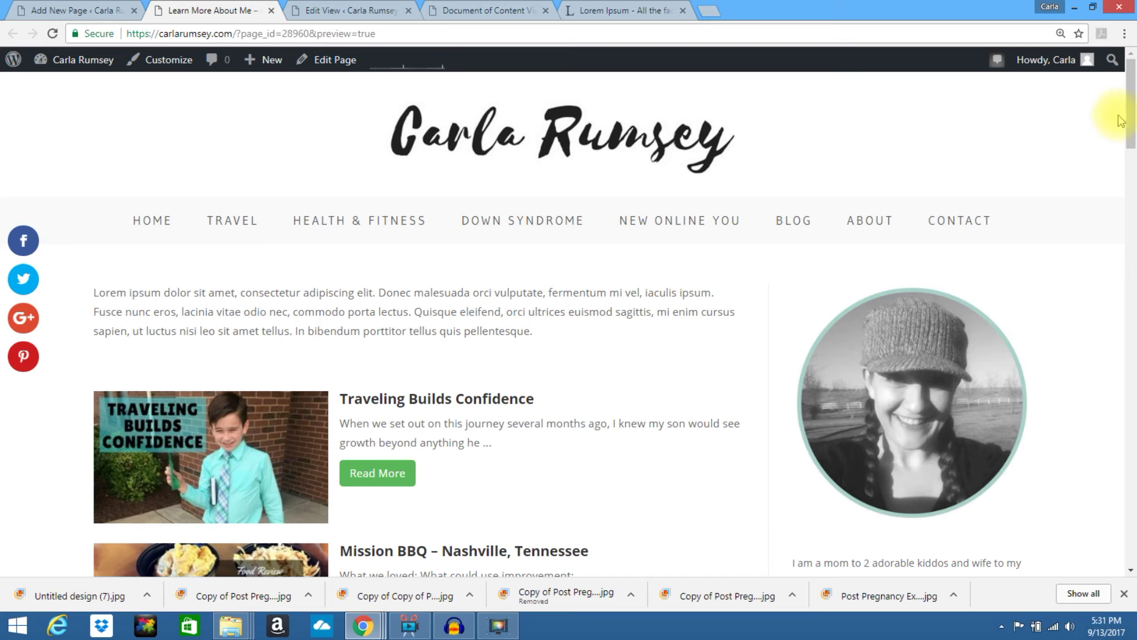
drag(1131, 121, 1133, 189)
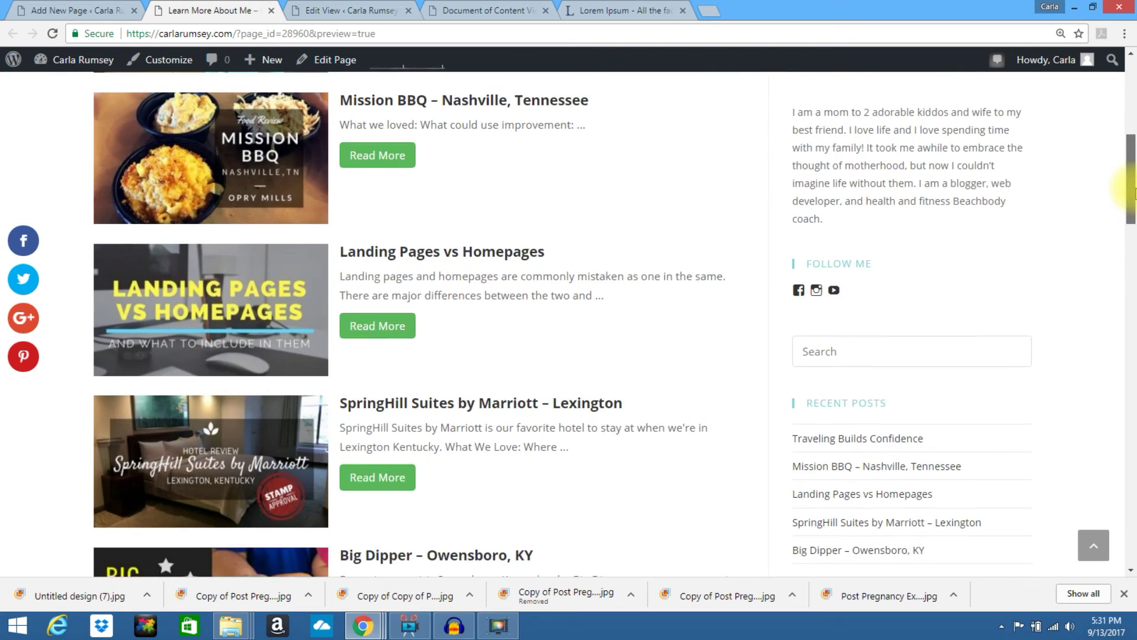
scroll(1125, 195, up, 8)
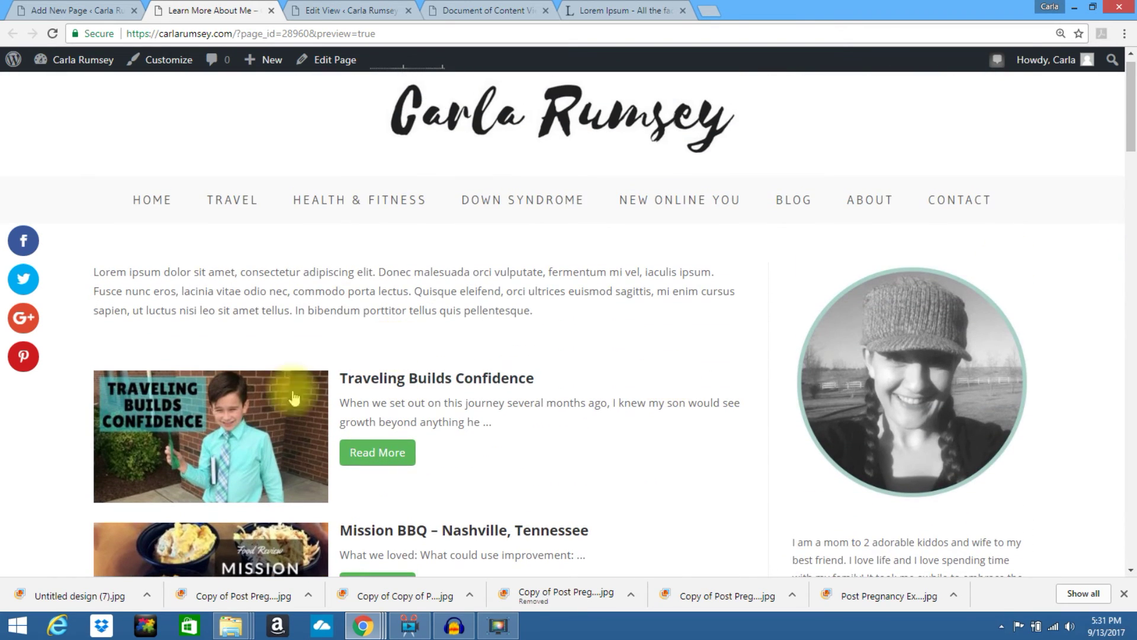